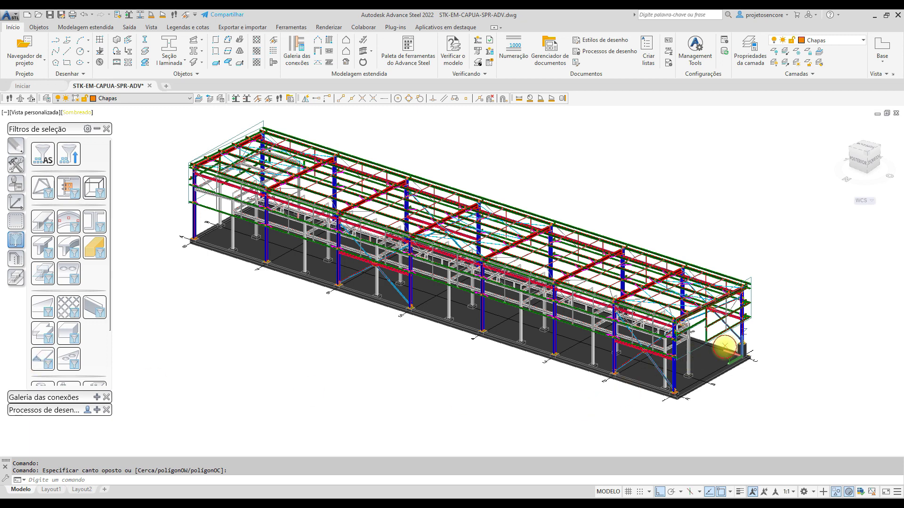
Orbit and zoom around the slab corner to check the 178000 level text.
shift+middle_drag(761, 236, 602, 234)
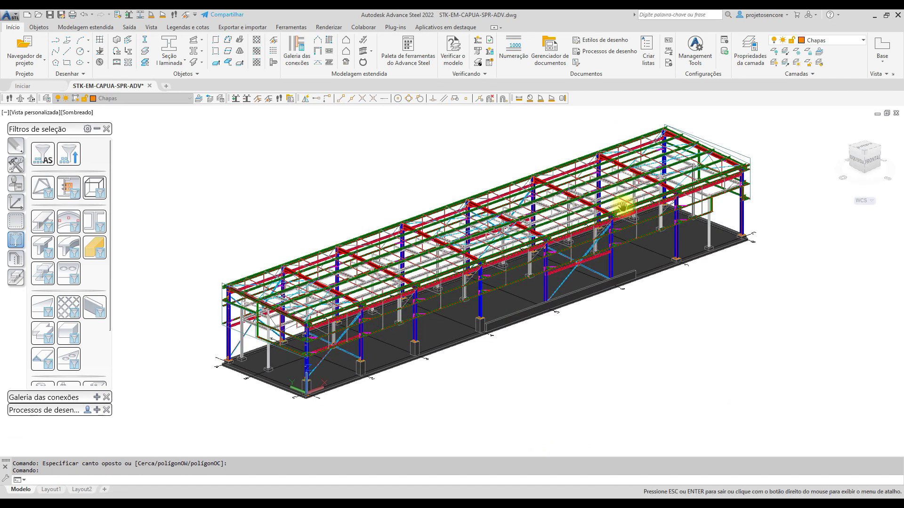
middle_drag(623, 208, 591, 226)
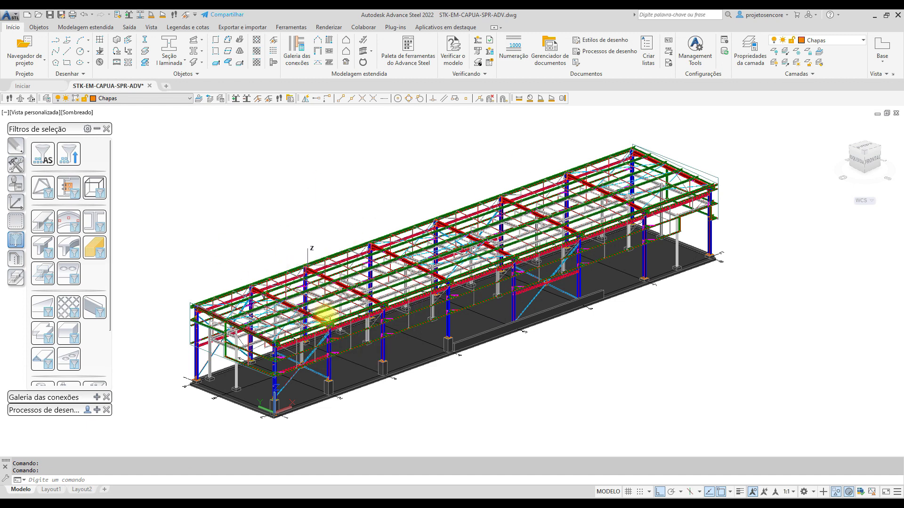
scroll(303, 333, up, 1)
scroll(303, 346, up, 4)
scroll(304, 346, up, 2)
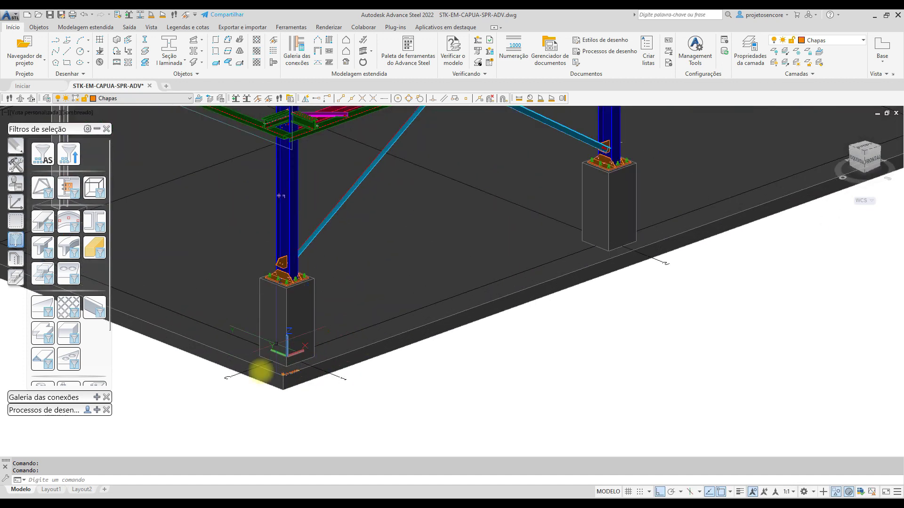
scroll(259, 370, up, 2)
scroll(278, 424, up, 2)
scroll(262, 402, up, 2)
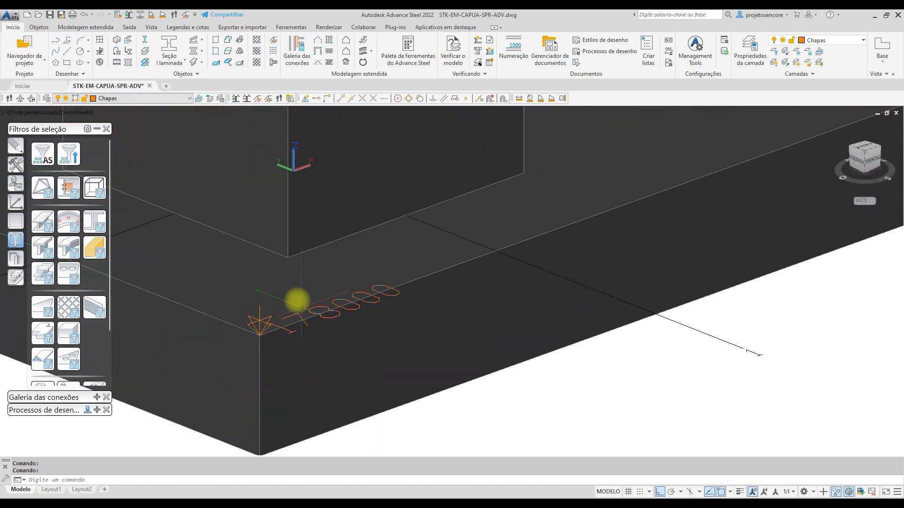
mouse_move(293, 309)
shift+middle_down()
mouse_move(278, 301)
mouse_move(346, 285)
shift+middle_up()
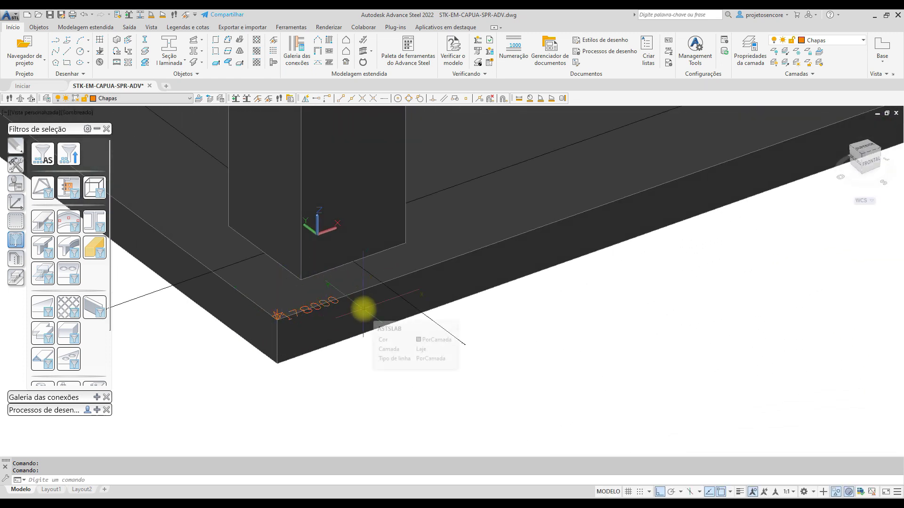
scroll(295, 328, up, 3)
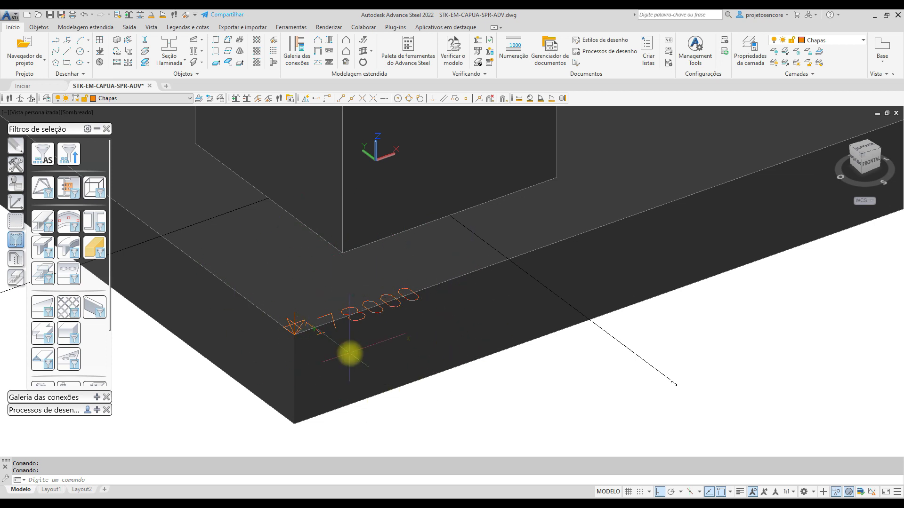
scroll(350, 353, down, 4)
scroll(352, 353, down, 5)
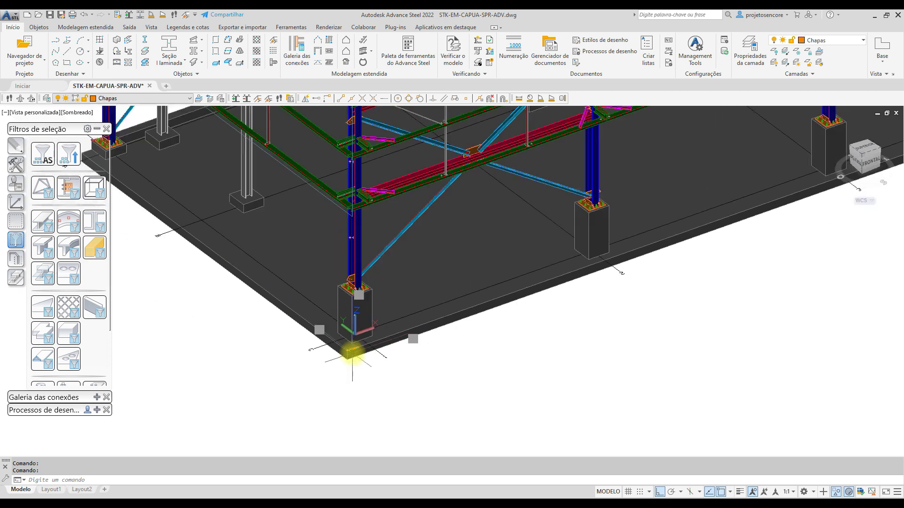
scroll(353, 358, down, 4)
scroll(318, 419, down, 3)
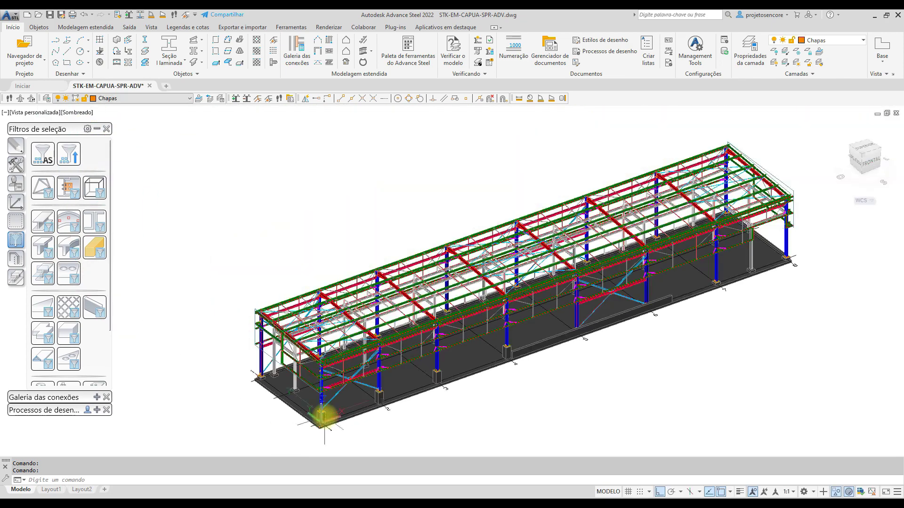
mouse_move(599, 310)
shift+middle_down()
mouse_move(576, 284)
mouse_move(585, 282)
shift+middle_up()
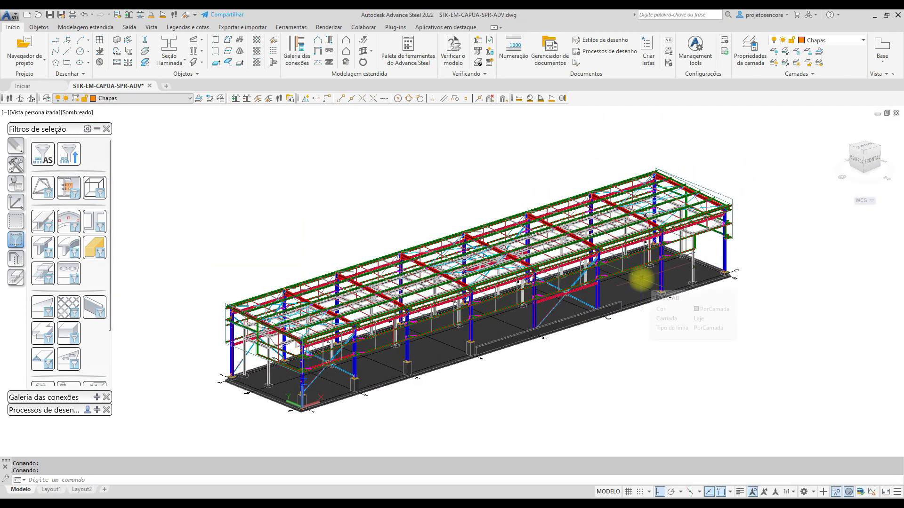
End object isolation so the hidden right end of the frame reappears.
right_click(626, 353)
mouse_move(692, 223)
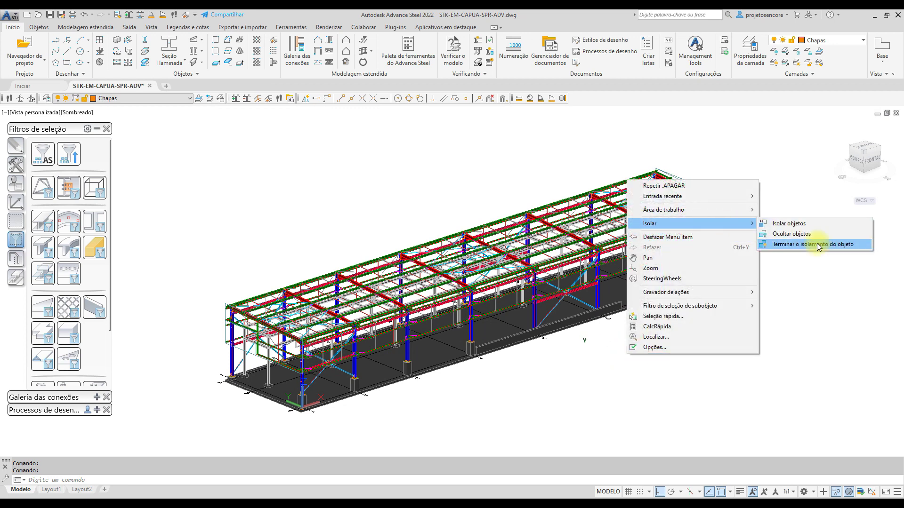
click(818, 245)
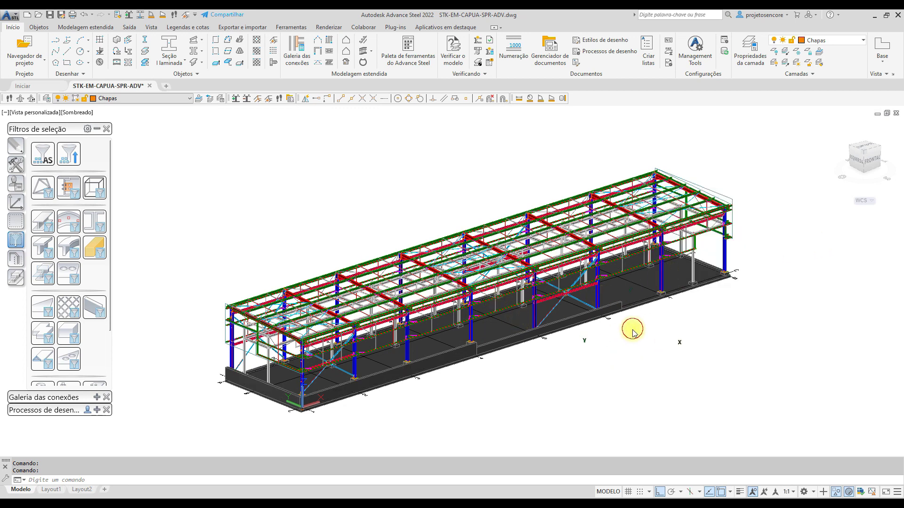
click(574, 356)
middle_drag(621, 335, 596, 334)
key(Escape)
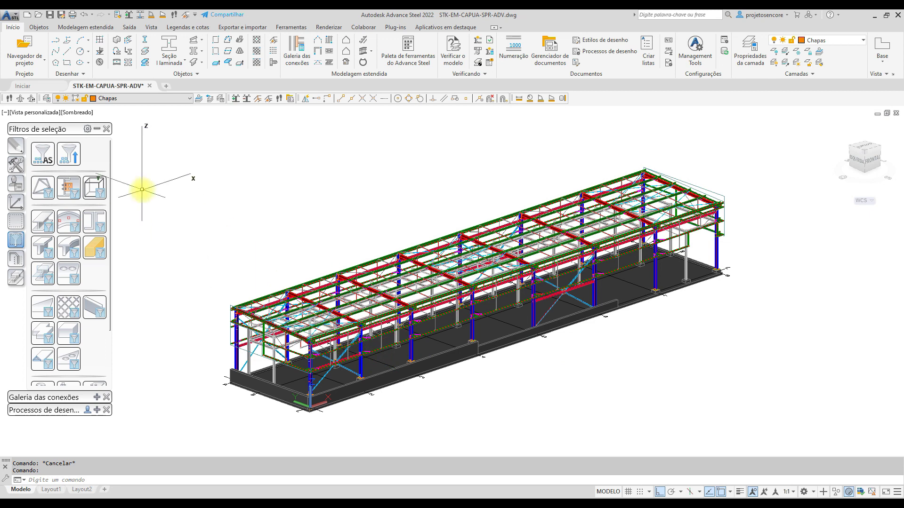
Align the coordinate system (UCS) with the current view.
click(14, 203)
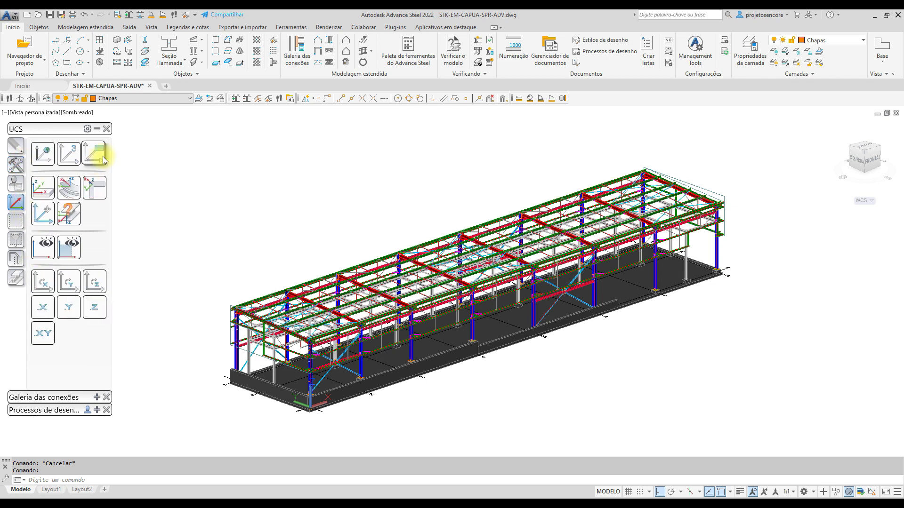
click(104, 160)
click(313, 254)
click(94, 154)
mouse_move(15, 164)
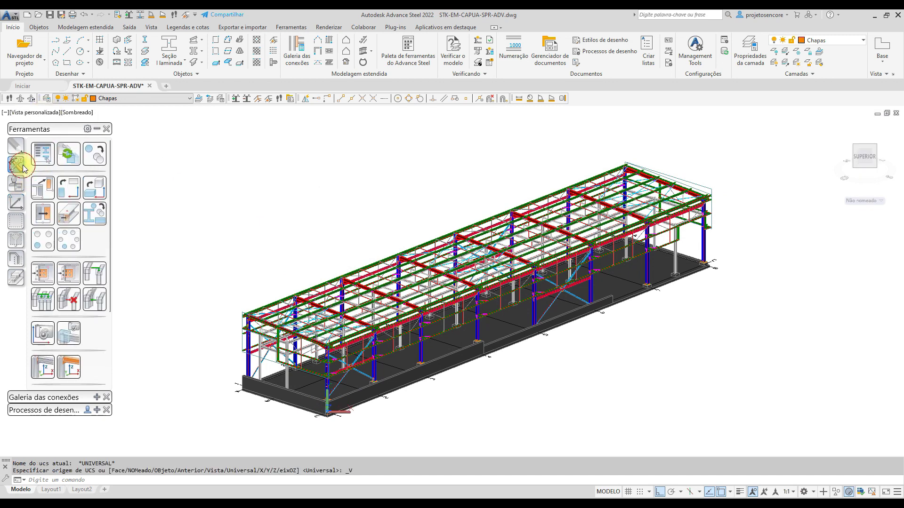
Place a camera at the front-left column base corner with detail scale 1:100.
click(42, 334)
scroll(242, 394, up, 3)
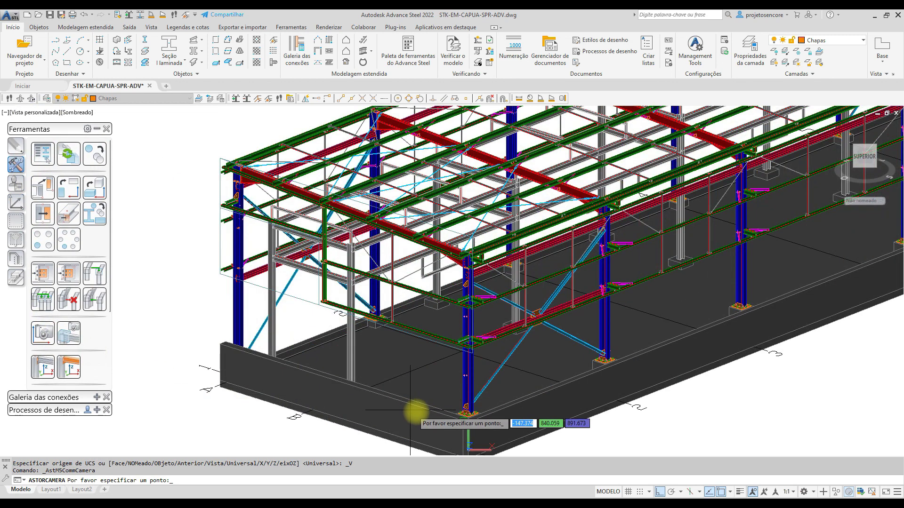
scroll(551, 428, up, 3)
middle_drag(541, 424, 518, 336)
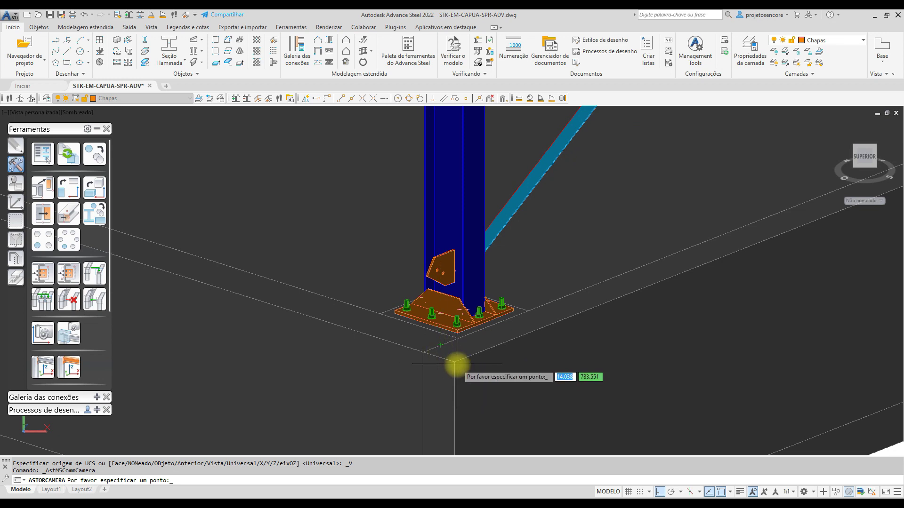
scroll(457, 363, up, 5)
click(453, 362)
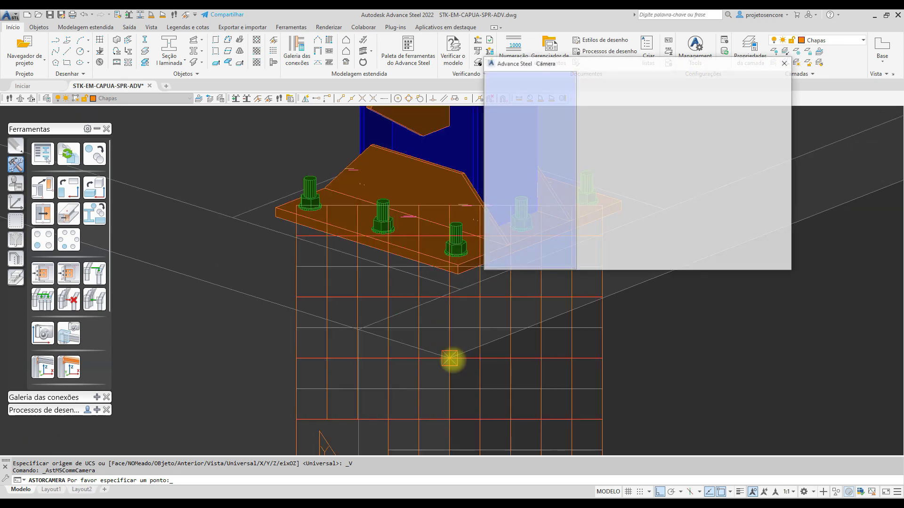
click(678, 192)
scroll(687, 281, down, 1)
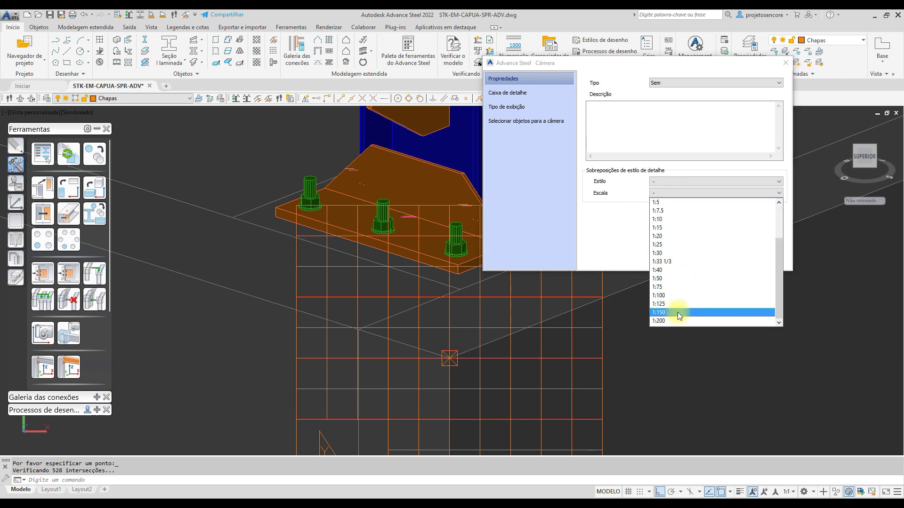
click(675, 296)
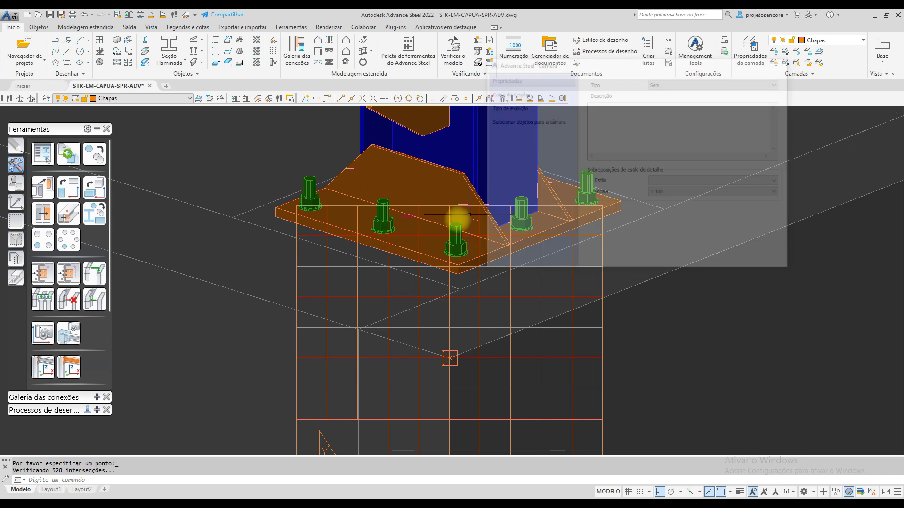
scroll(438, 259, down, 5)
scroll(382, 276, down, 1)
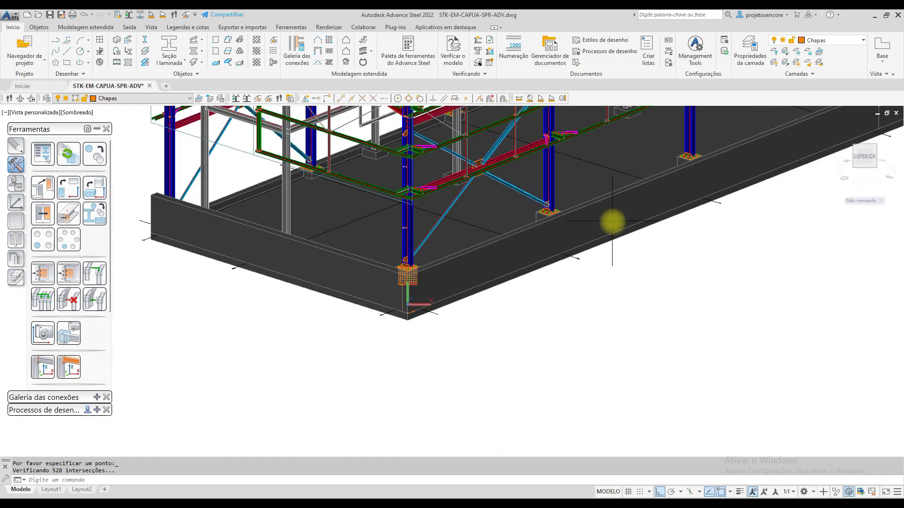
Reset the UCS to World, switch to the Left view, and align the UCS to it.
click(15, 202)
click(41, 160)
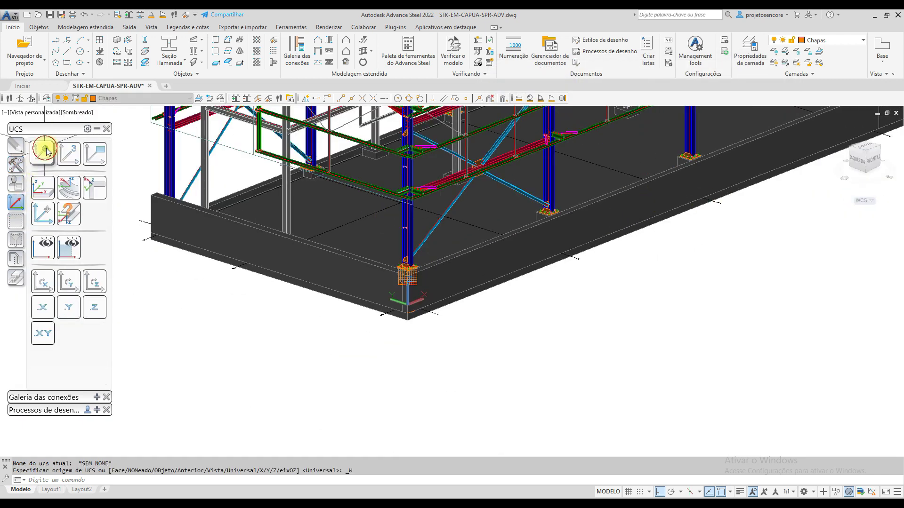
shift+middle_drag(605, 292, 799, 213)
click(865, 161)
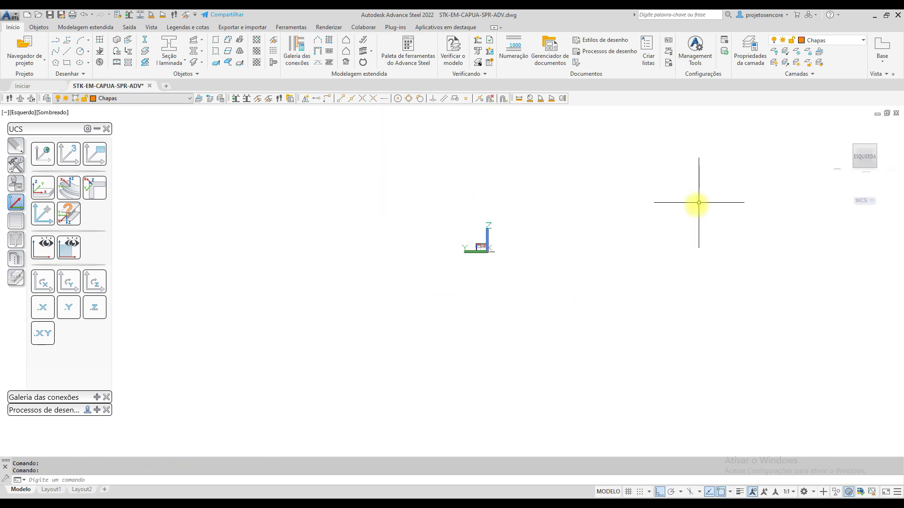
scroll(508, 234, up, 6)
scroll(521, 243, up, 4)
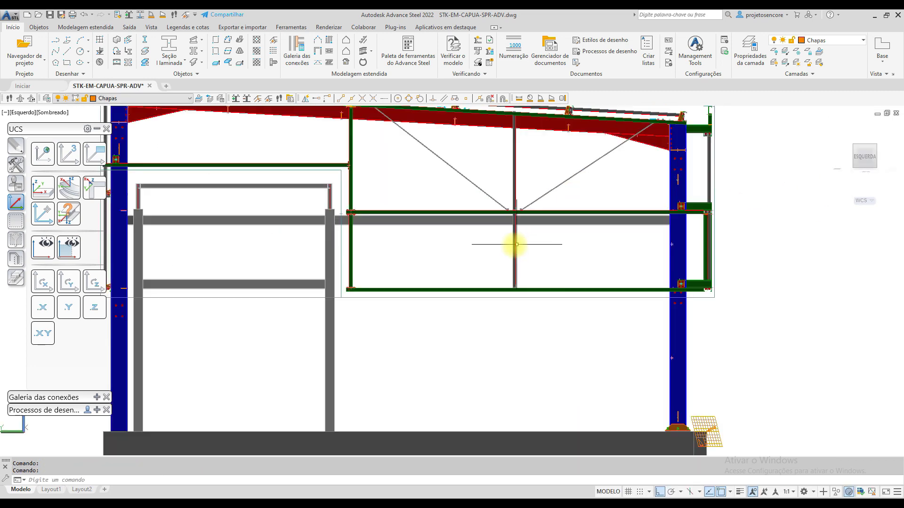
click(96, 157)
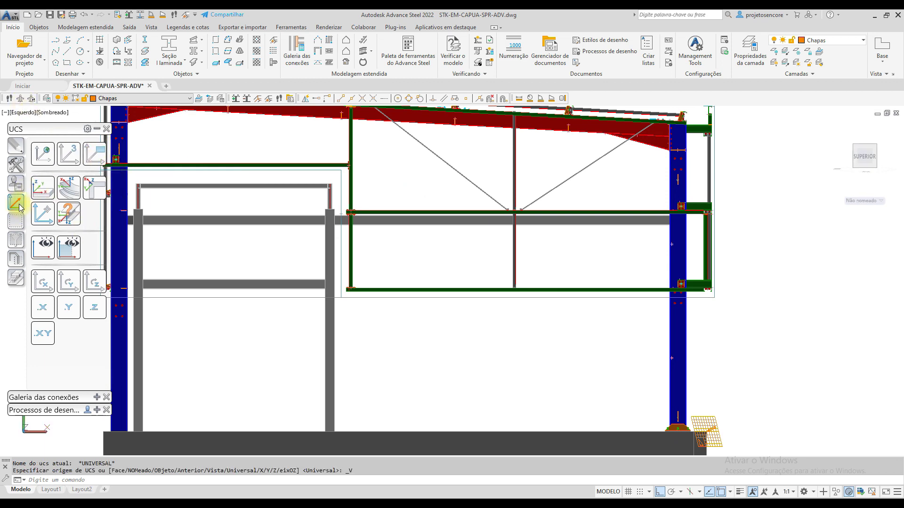
Start placing a second camera and orbit the left view into 3D.
click(15, 165)
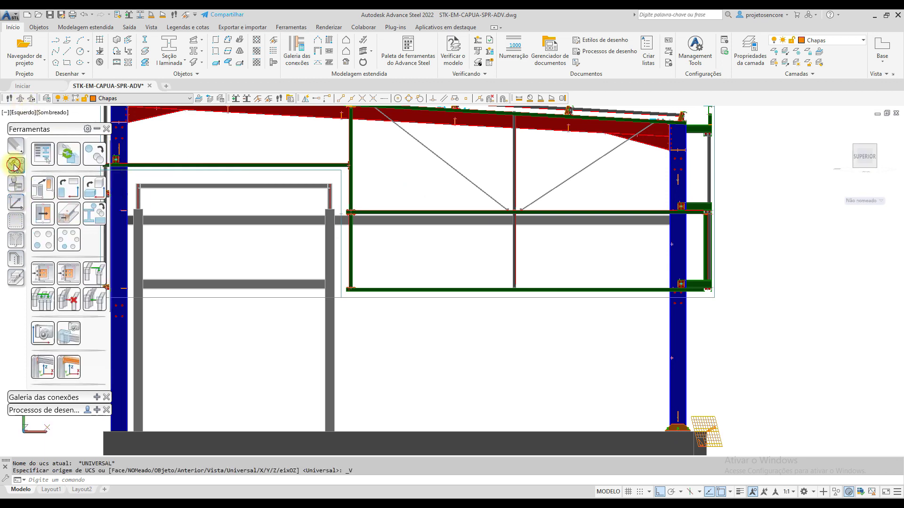
click(42, 333)
mouse_move(369, 316)
shift+middle_down()
mouse_move(379, 355)
mouse_move(360, 347)
mouse_move(363, 411)
shift+middle_up()
scroll(430, 272, down, 5)
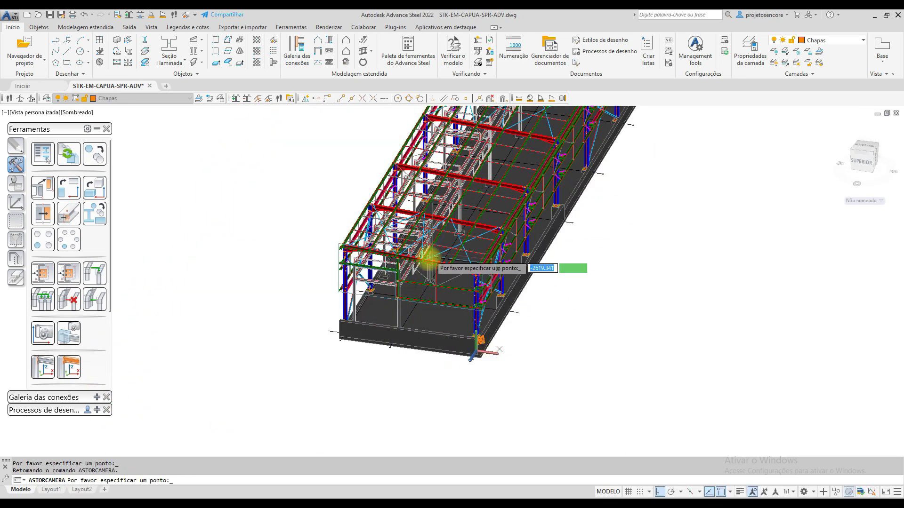
Place the second camera on the front slab edge with detail scale 1:30.
middle_drag(459, 198, 429, 258)
scroll(432, 254, down, 2)
scroll(434, 252, down, 1)
scroll(372, 348, up, 3)
scroll(372, 349, up, 2)
scroll(375, 335, up, 2)
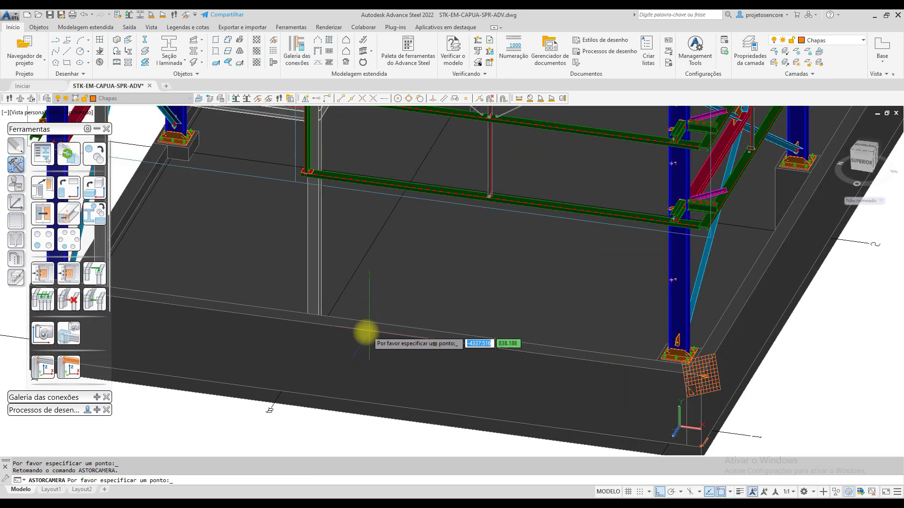
click(359, 338)
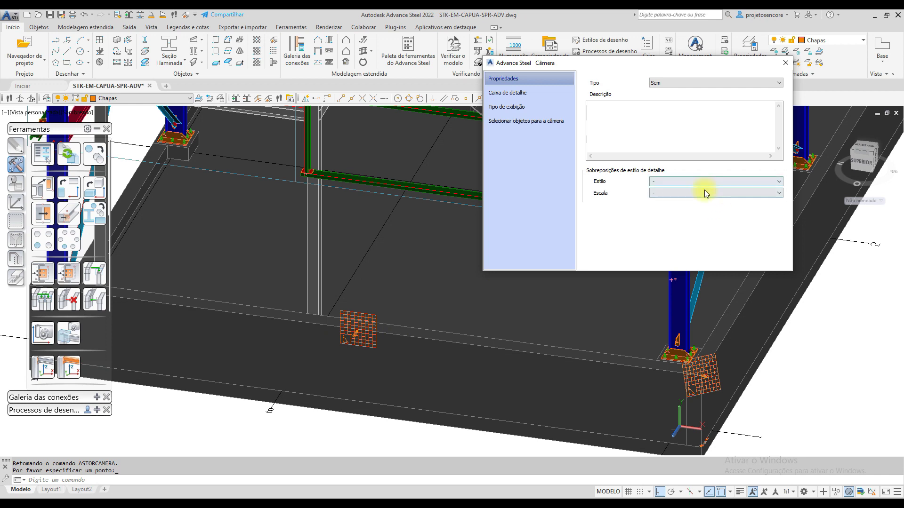
click(704, 190)
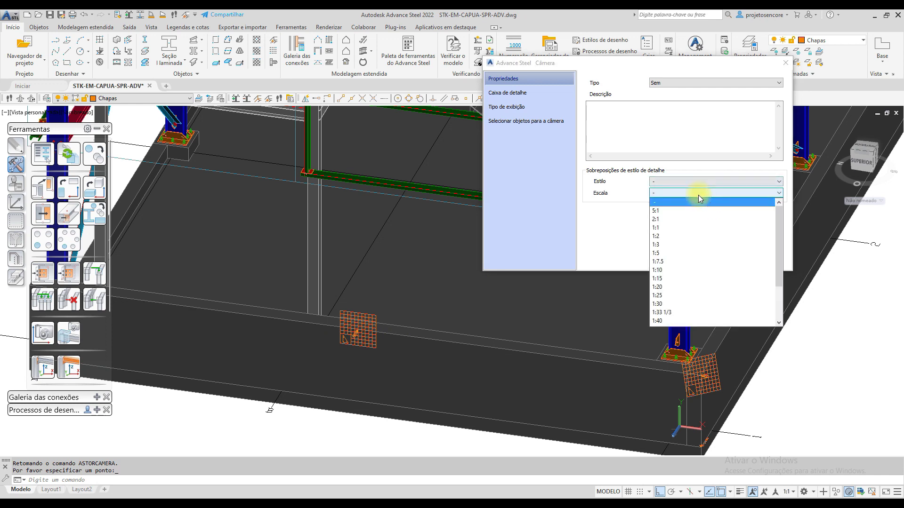
click(673, 304)
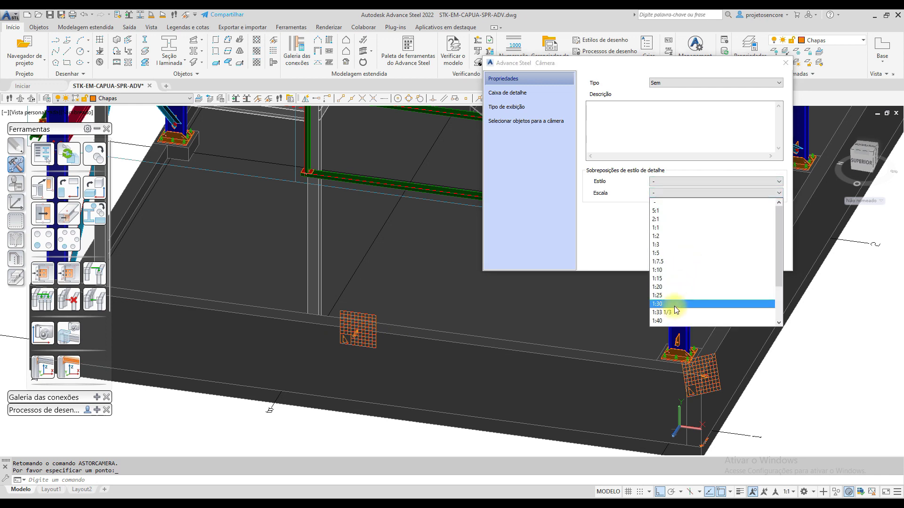
Limit the camera's detail box to Frontal 500.00 and Traseira 3000.00.
click(530, 98)
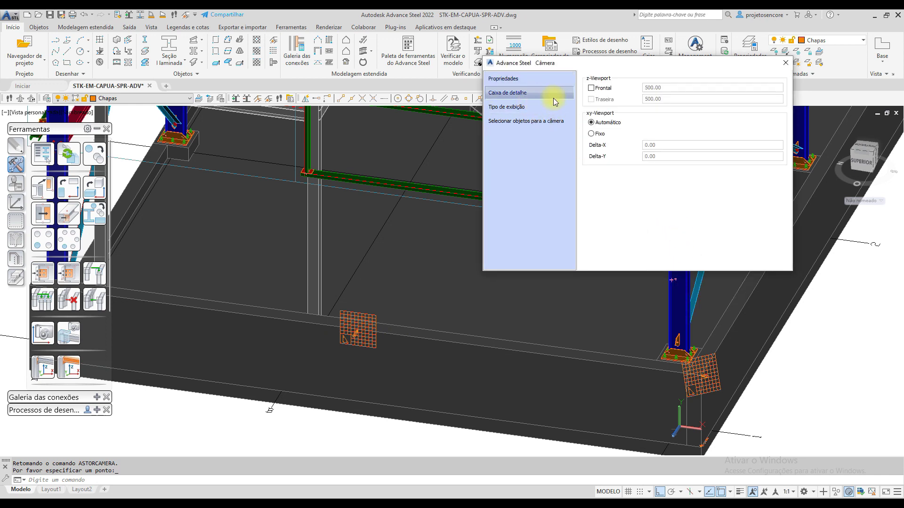
click(604, 90)
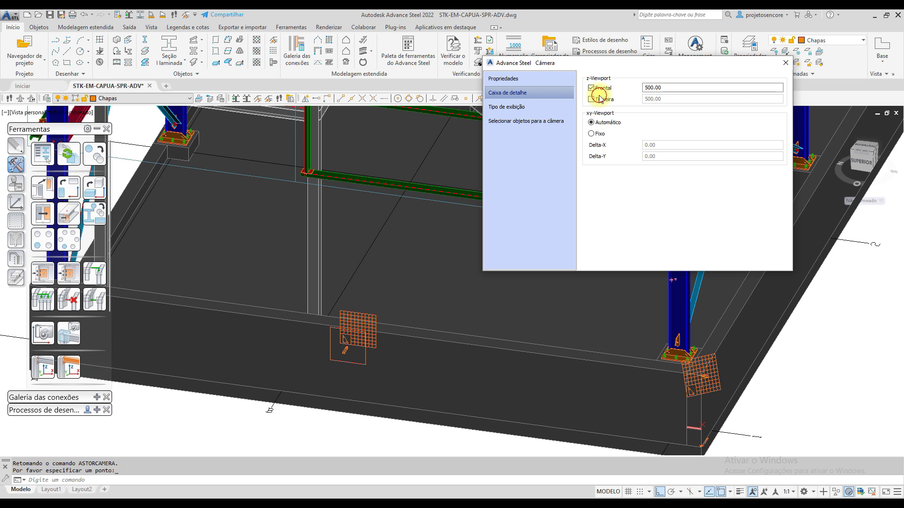
double_click(677, 99)
text(3000)
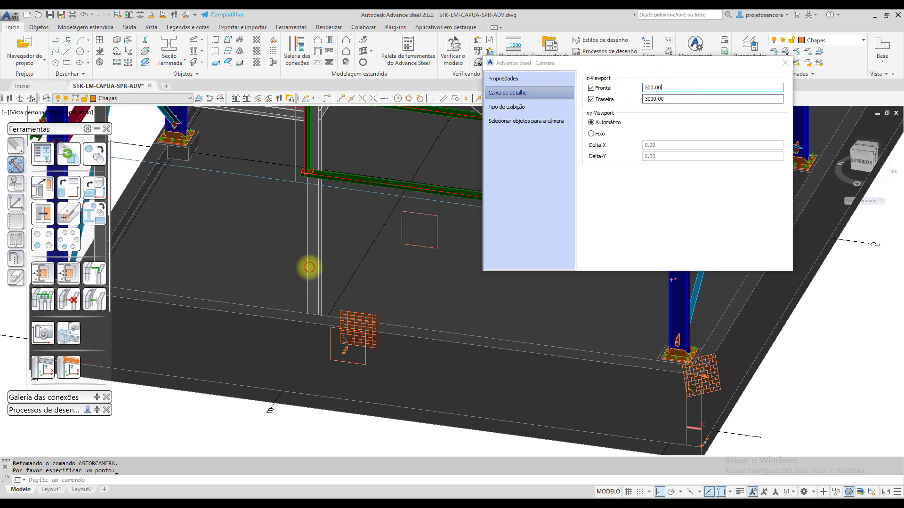
scroll(414, 240, down, 5)
scroll(425, 234, up, 2)
key(Escape)
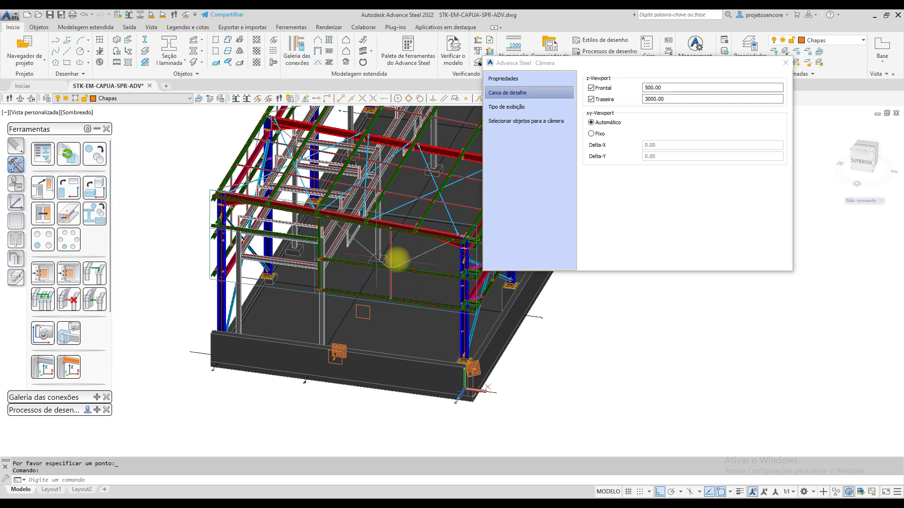
Run the 'STK – Câmeras selec. A1' drawing process on the column-base camera.
click(786, 62)
click(471, 367)
click(343, 356)
click(97, 129)
click(97, 155)
click(78, 179)
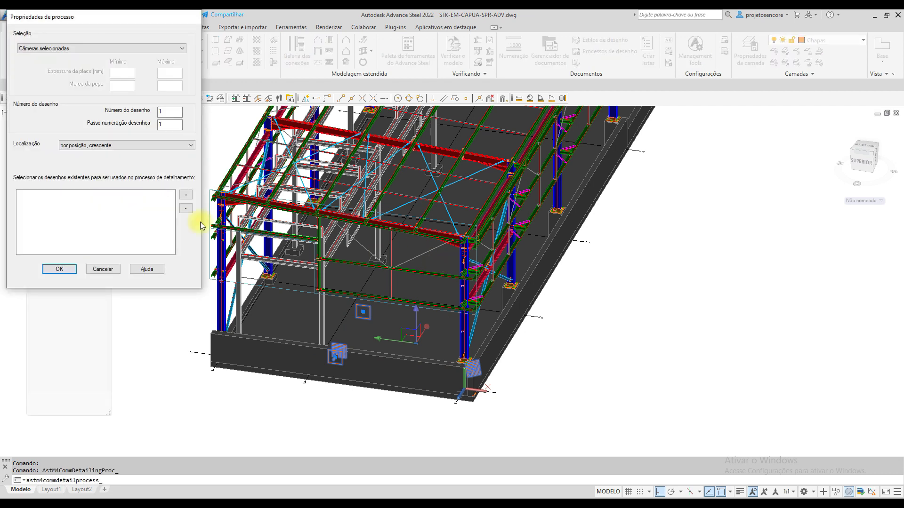
key(Return)
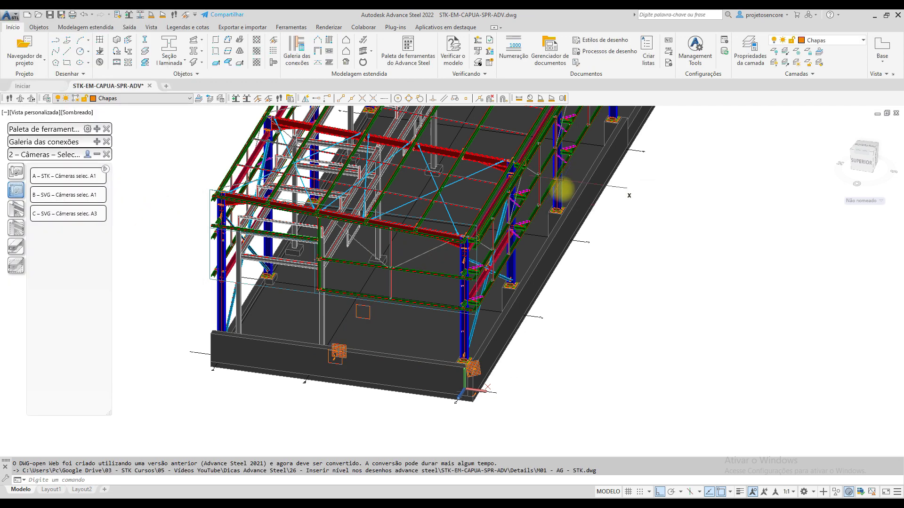
Open the generated drawing M01 - AG - STK from the Document Manager.
mouse_move(628, 211)
shift+middle_down()
mouse_move(619, 279)
mouse_move(430, 137)
shift+middle_up()
click(288, 98)
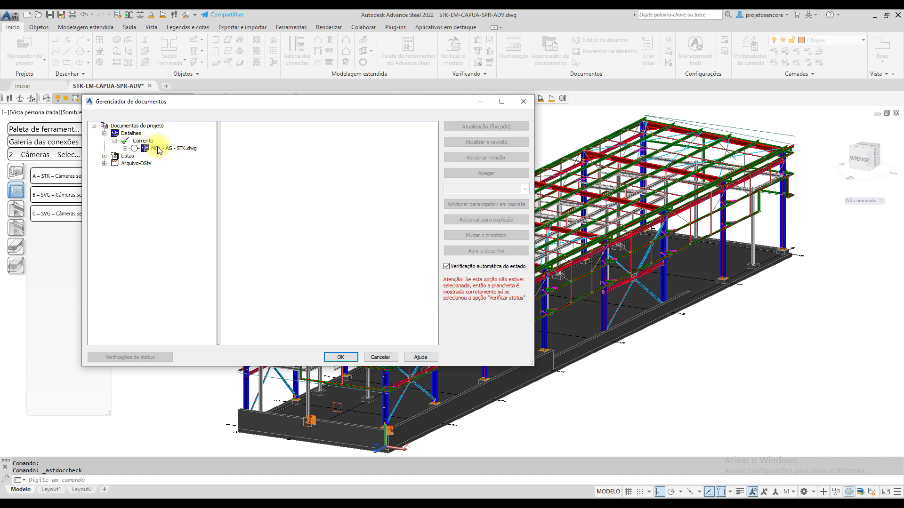
double_click(159, 150)
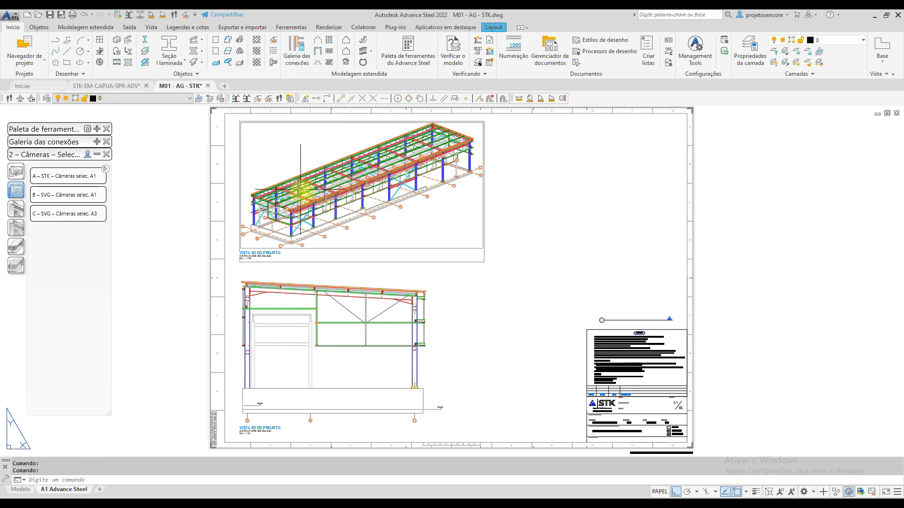
Select and delete the old level dimension beside column C in the elevation.
middle_drag(383, 373, 413, 320)
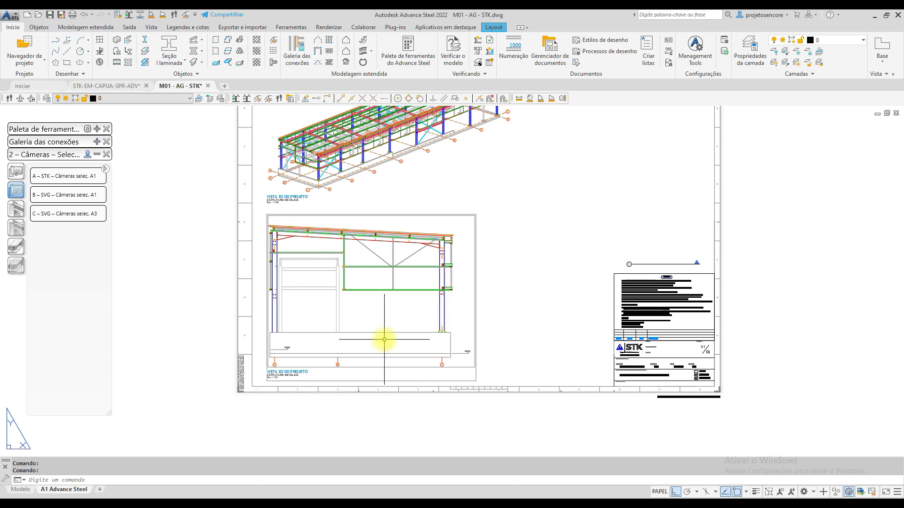
scroll(468, 363, up, 4)
scroll(476, 360, up, 4)
click(481, 354)
click(428, 251)
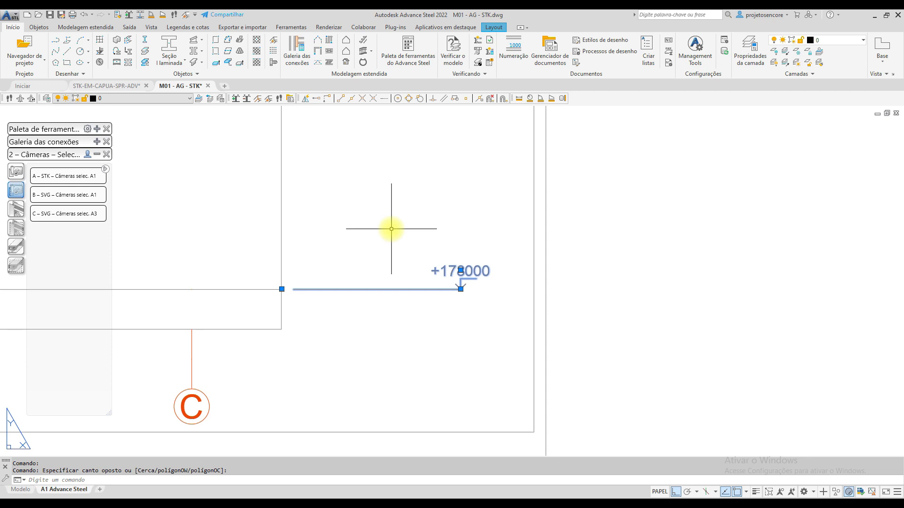
key(Delete)
Recheck the area beside column C and recentre the sheet on the elevation view.
scroll(520, 313, down, 3)
scroll(420, 307, down, 2)
scroll(361, 303, up, 5)
scroll(494, 354, up, 3)
click(544, 363)
click(422, 257)
scroll(419, 257, up, 3)
scroll(419, 257, down, 3)
scroll(357, 259, down, 3)
scroll(485, 267, up, 1)
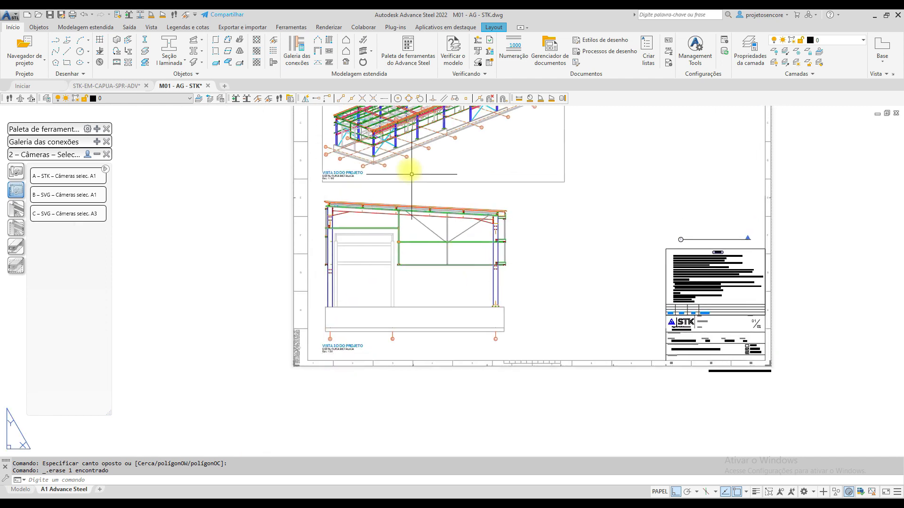
middle_drag(411, 174, 461, 267)
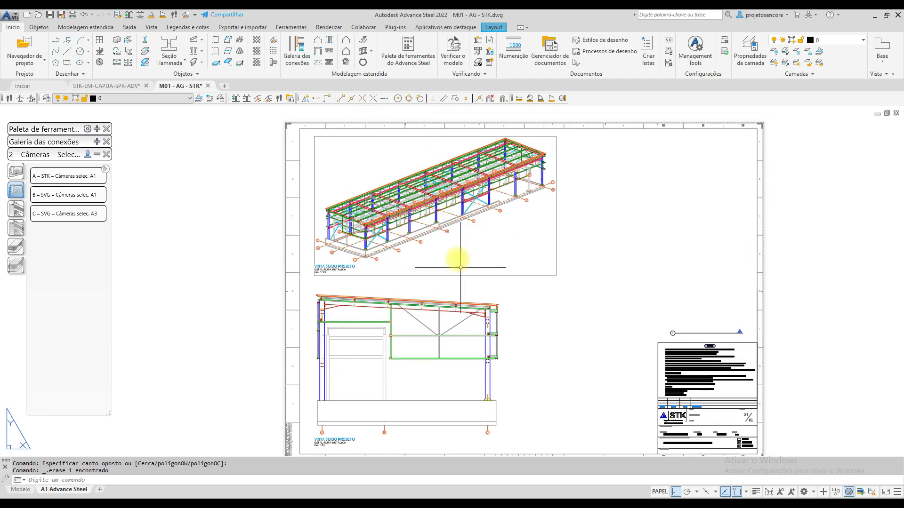
middle_drag(434, 365, 457, 281)
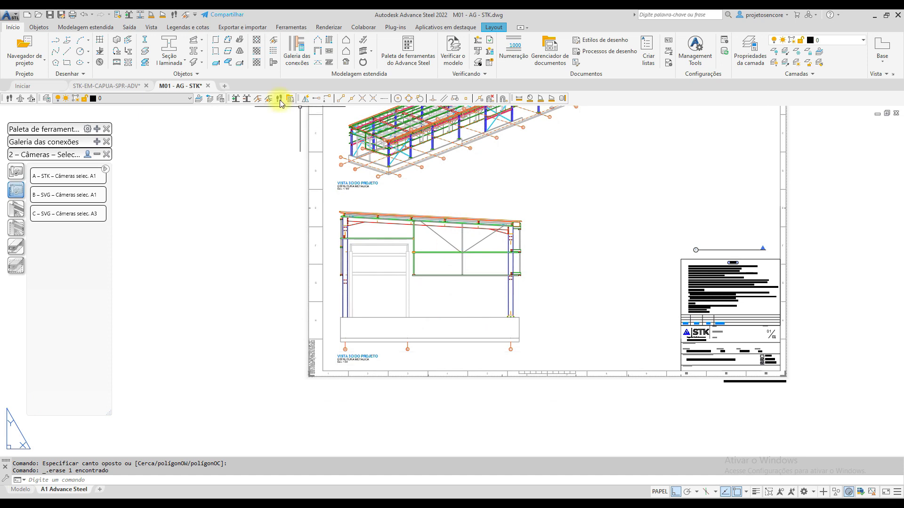
click(194, 29)
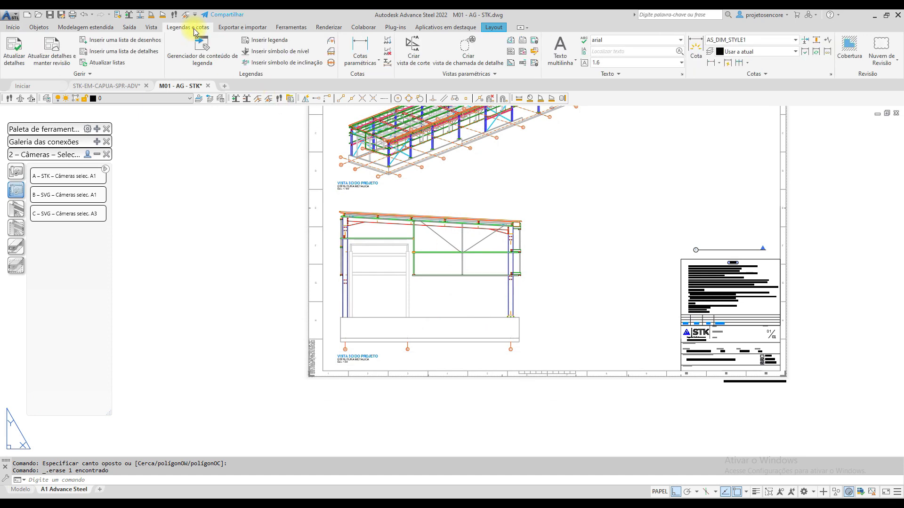
Insert a +178000 level symbol referenced to the foundation base line, right of column C.
click(272, 55)
click(513, 303)
scroll(521, 353, up, 5)
scroll(499, 298, up, 4)
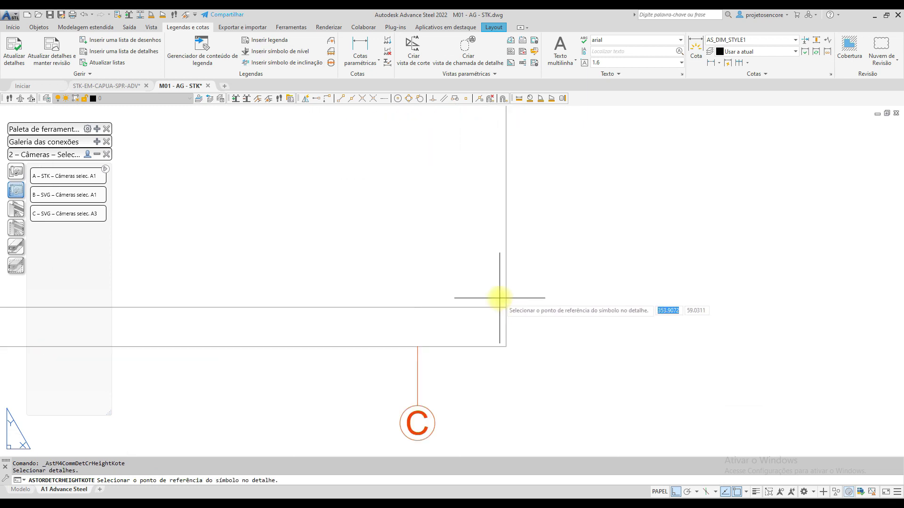
click(505, 308)
scroll(506, 308, down, 3)
scroll(506, 308, down, 3)
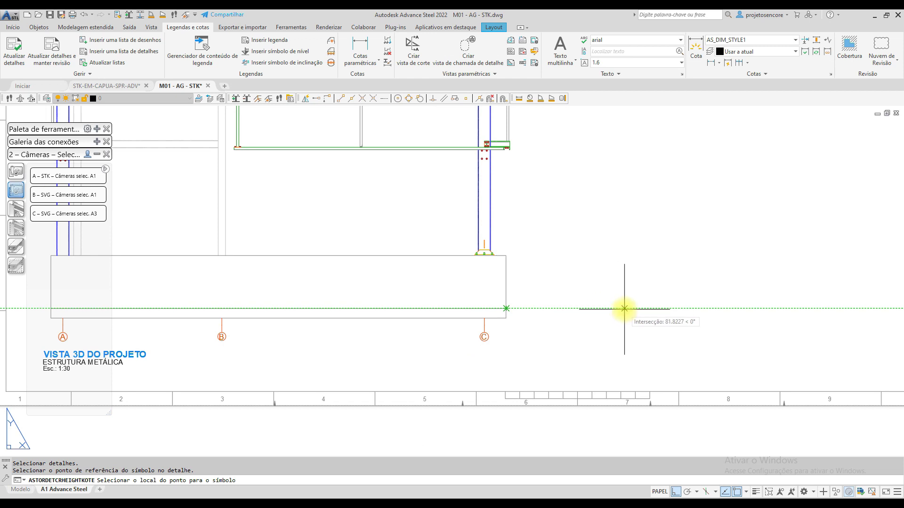
click(624, 309)
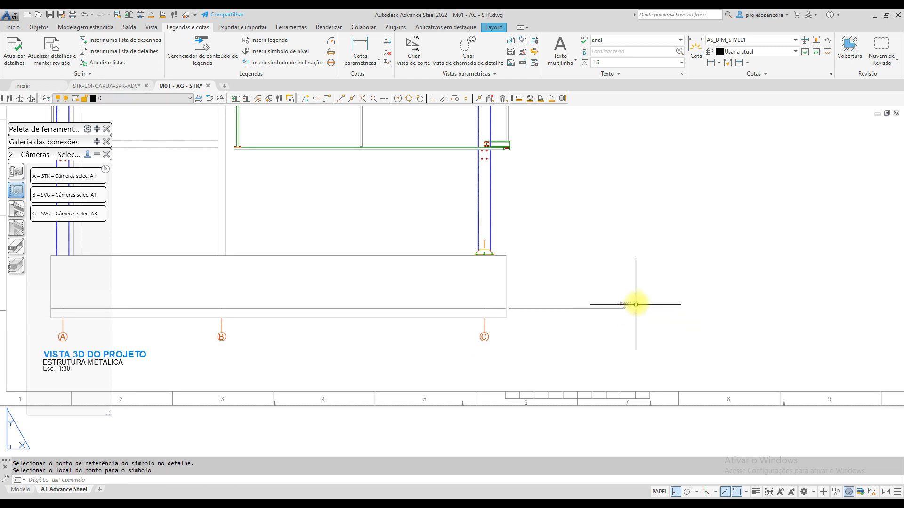
scroll(636, 305, up, 4)
scroll(607, 311, up, 6)
scroll(632, 303, down, 8)
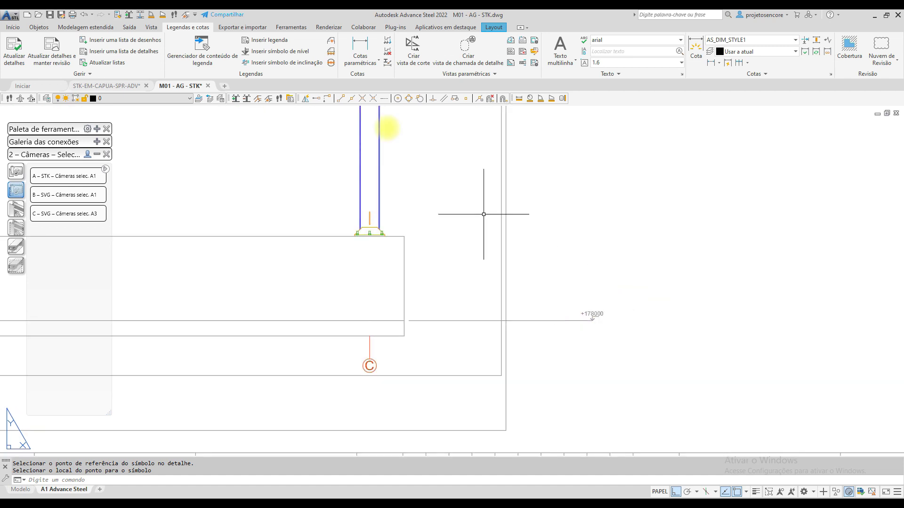
Insert a +179100 level symbol referenced to the column base plate, right of column C.
click(259, 53)
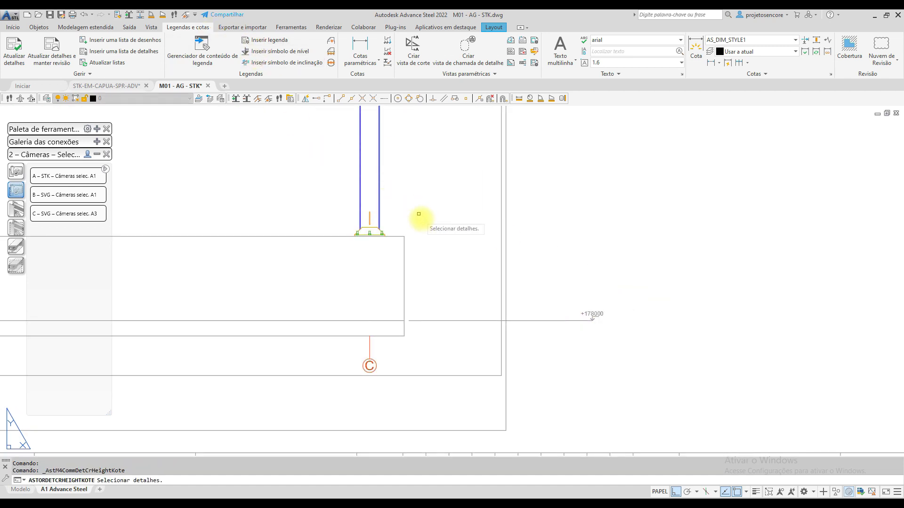
scroll(398, 236, up, 4)
click(411, 234)
scroll(403, 221, down, 3)
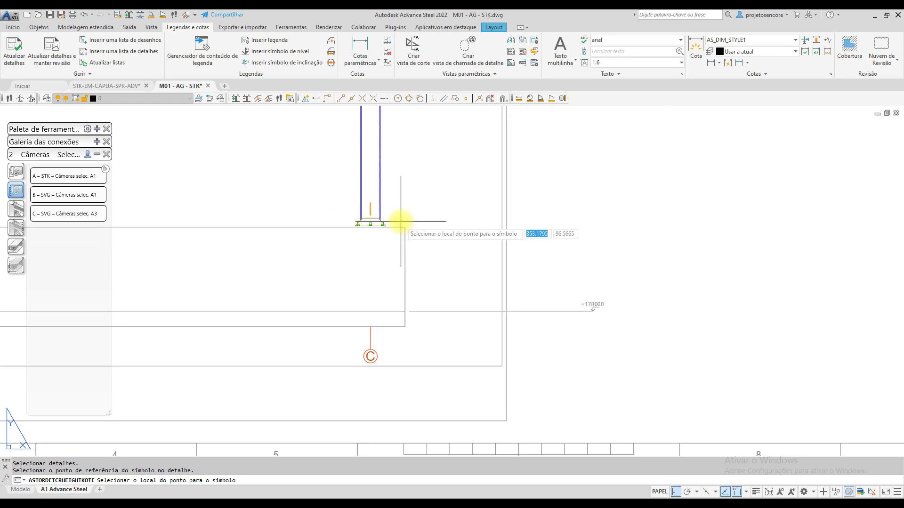
scroll(471, 235, down, 2)
scroll(499, 252, up, 3)
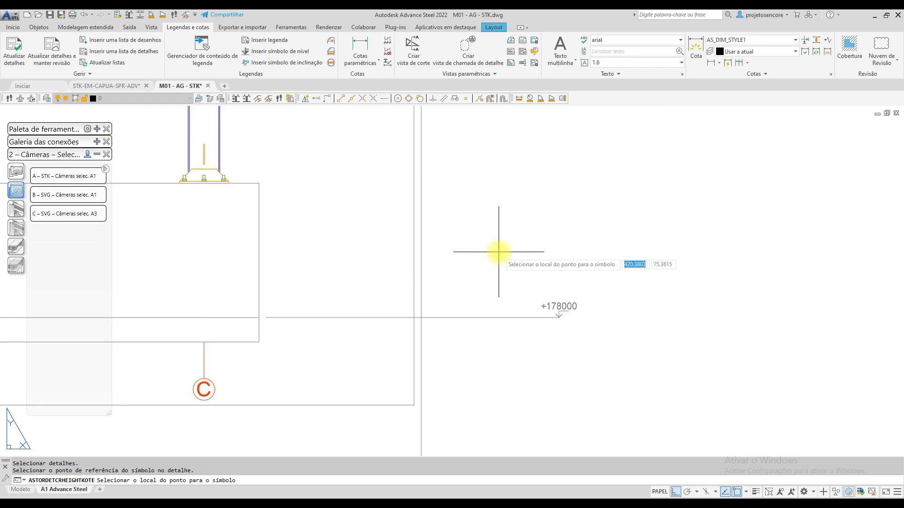
scroll(558, 311, up, 5)
click(561, 315)
scroll(558, 311, down, 5)
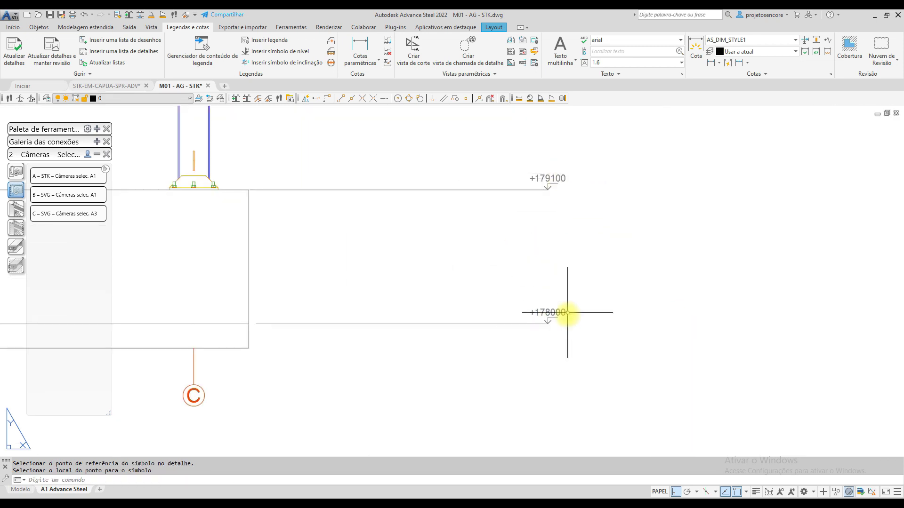
scroll(389, 299, down, 6)
middle_drag(382, 160, 383, 207)
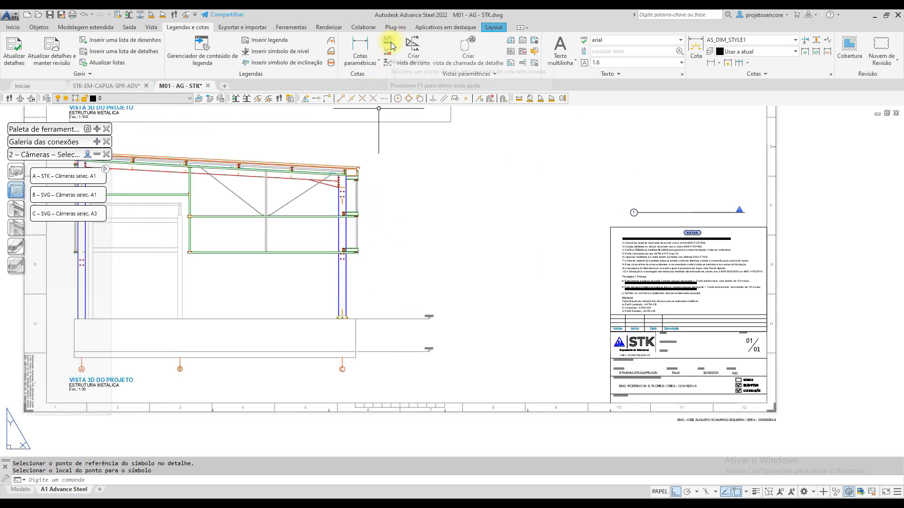
Start another level symbol and select the elevation view as its detail.
click(278, 51)
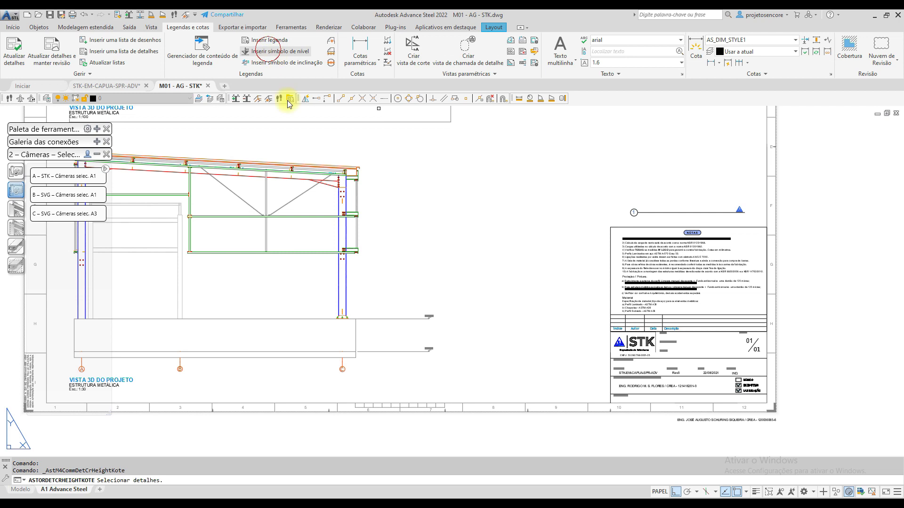
scroll(324, 254, up, 3)
scroll(353, 228, up, 3)
scroll(355, 232, up, 5)
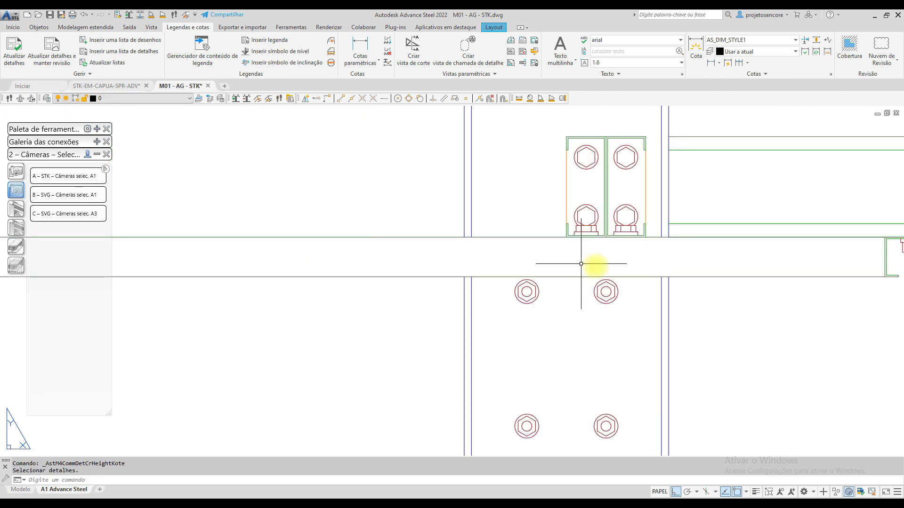
scroll(292, 222, down, 2)
scroll(661, 242, up, 4)
click(659, 242)
Reference the upper beam connection and place the +181350 level symbol beside the column.
middle_drag(656, 242, 430, 222)
scroll(573, 245, up, 1)
scroll(573, 245, up, 2)
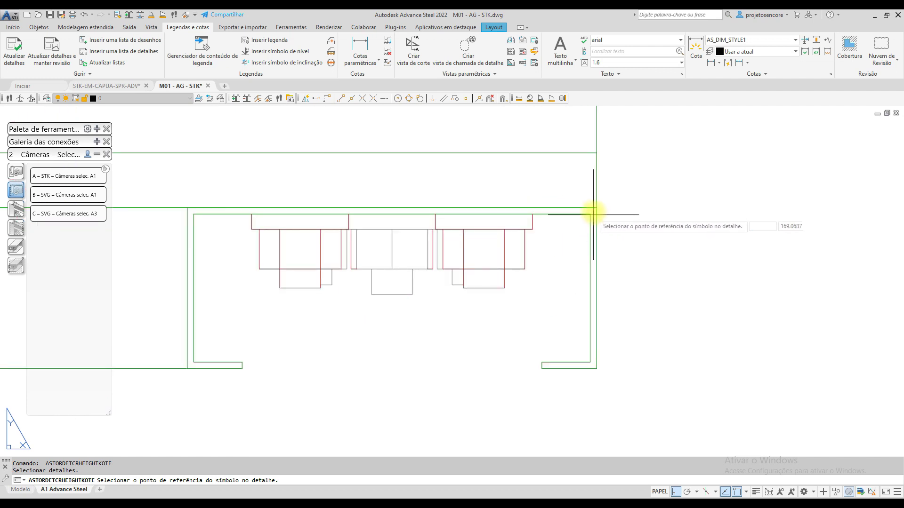
click(597, 203)
scroll(405, 207, up, 4)
scroll(384, 208, down, 5)
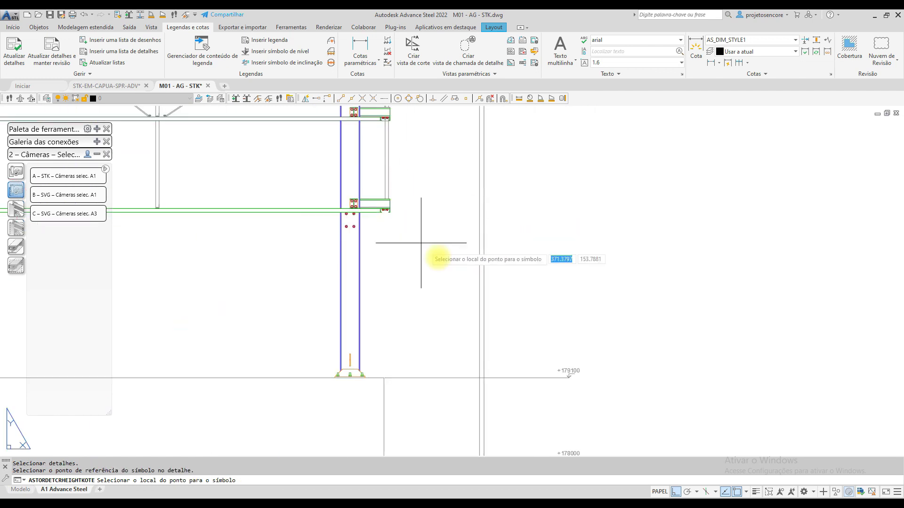
scroll(599, 397, up, 2)
scroll(500, 338, up, 5)
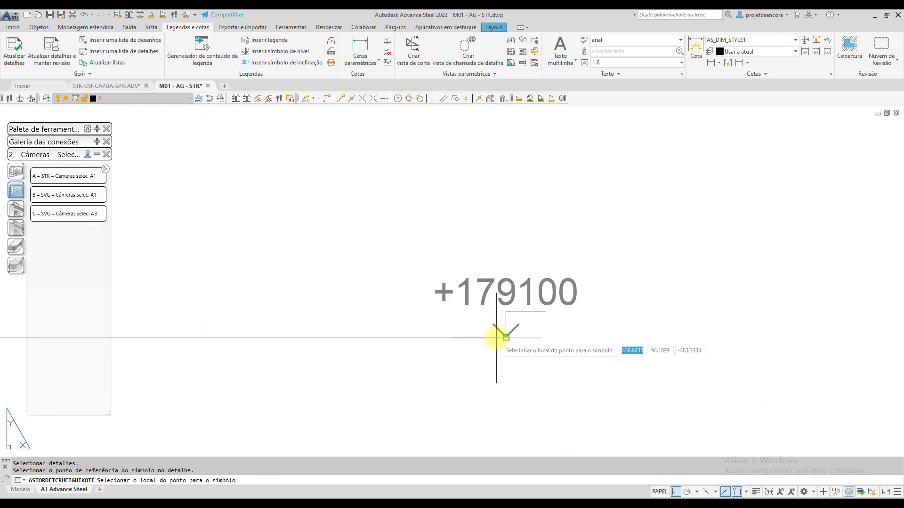
click(500, 338)
Zoom and pan to review the +181350 symbol and the upper 3D view.
scroll(471, 342, down, 3)
scroll(448, 347, down, 3)
scroll(400, 287, up, 3)
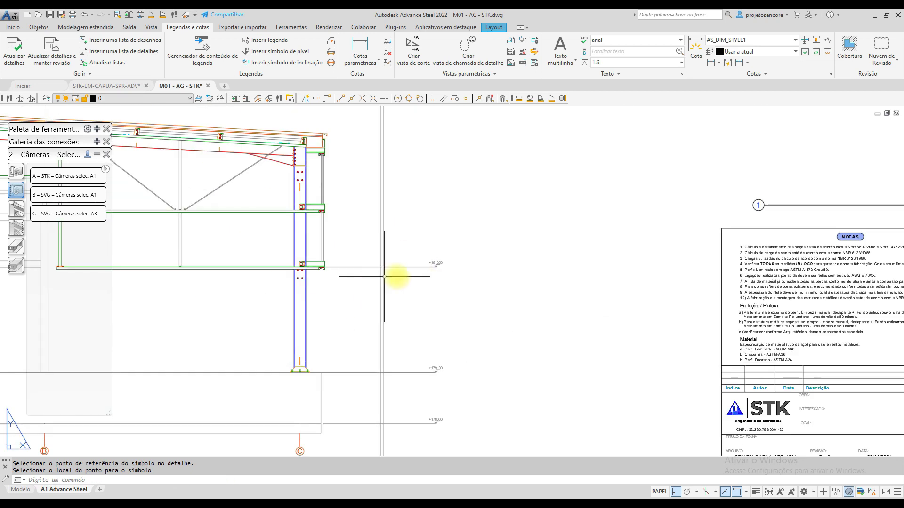
scroll(411, 273, up, 3)
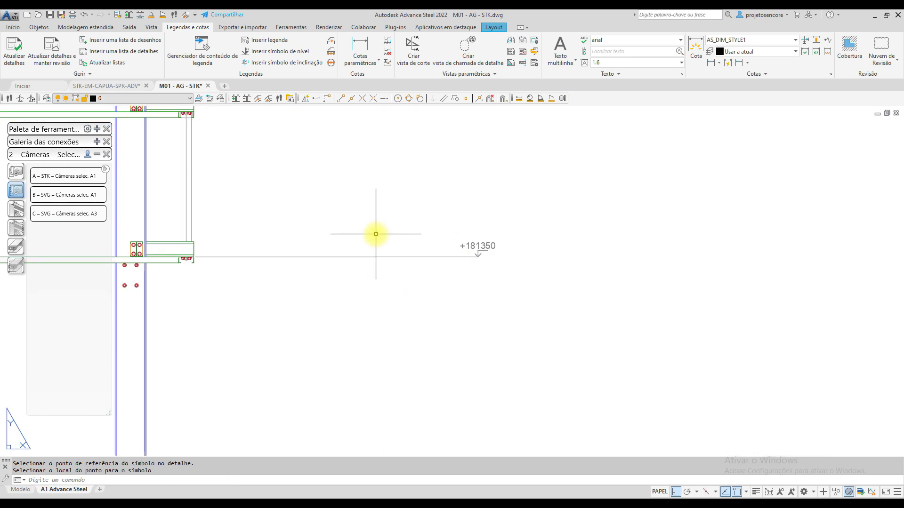
scroll(375, 234, down, 5)
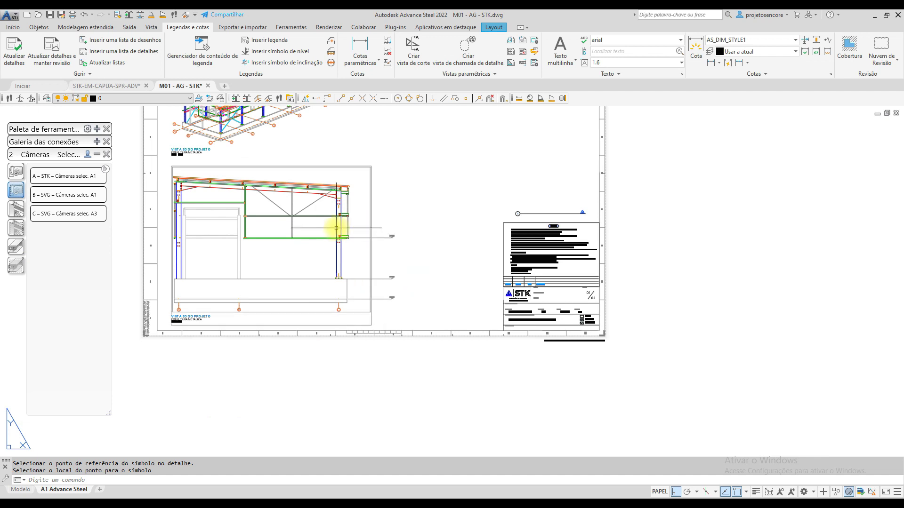
scroll(414, 247, up, 1)
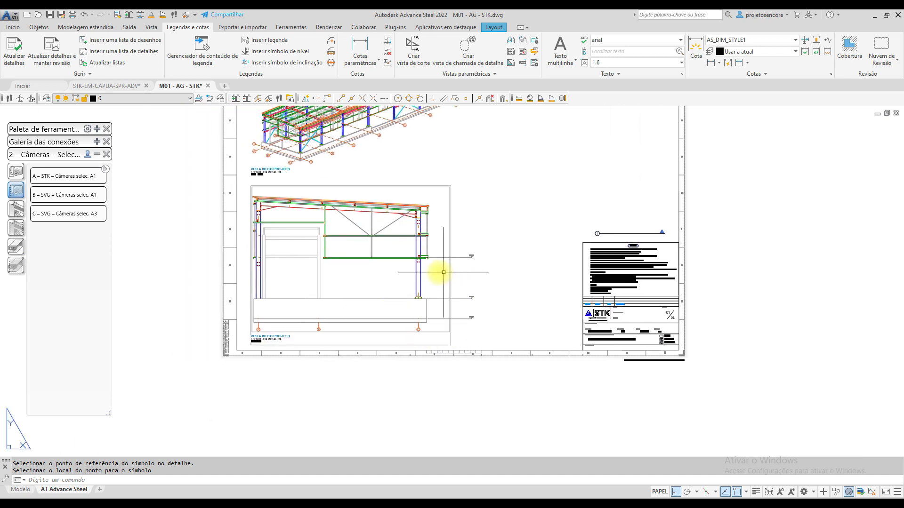
middle_drag(418, 249, 406, 296)
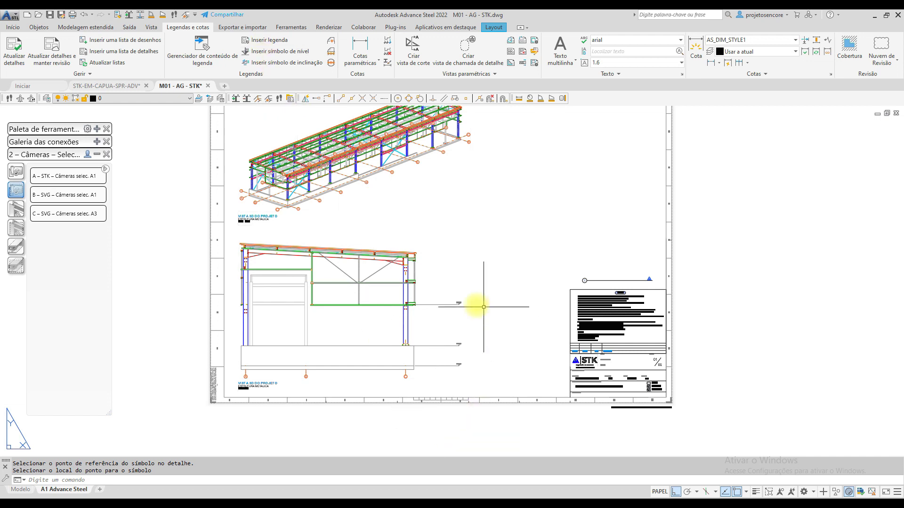
scroll(468, 301, up, 3)
scroll(468, 315, up, 5)
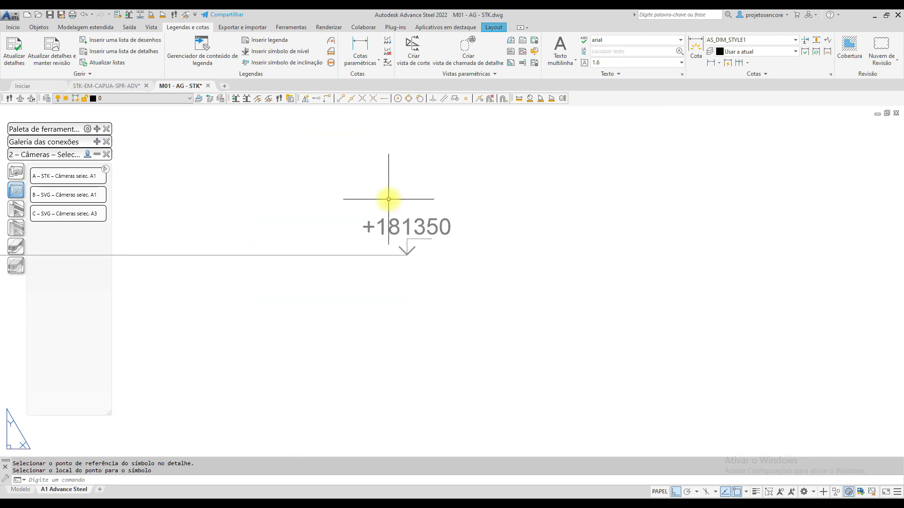
Place the elevation's level symbol and preview its value in feet, miles, metres and millimetres.
click(421, 223)
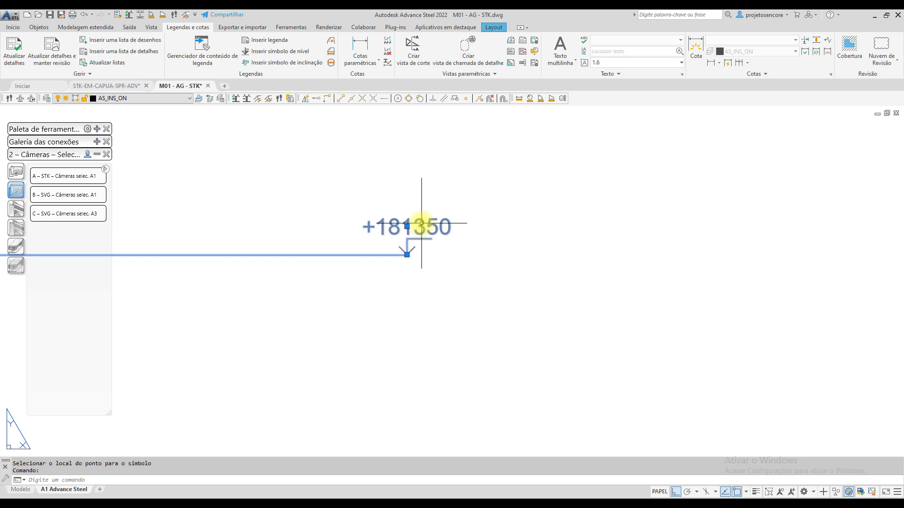
double_click(421, 225)
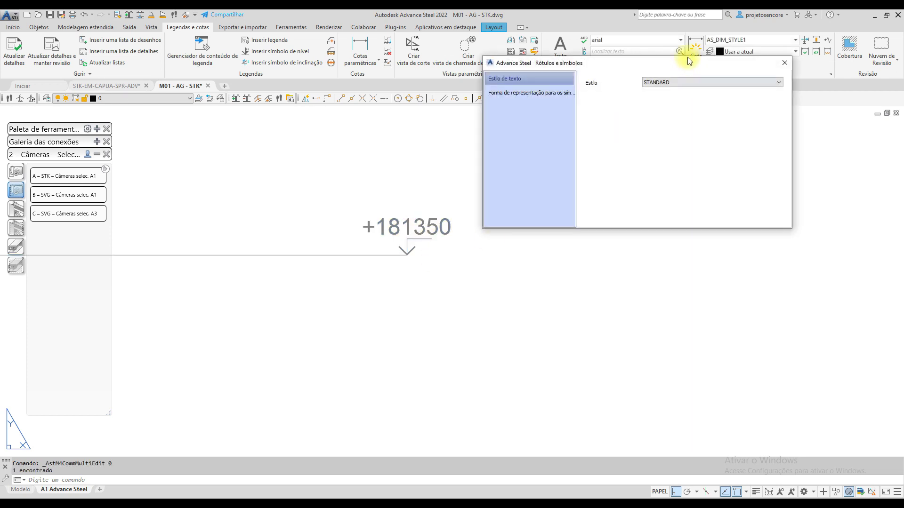
click(549, 91)
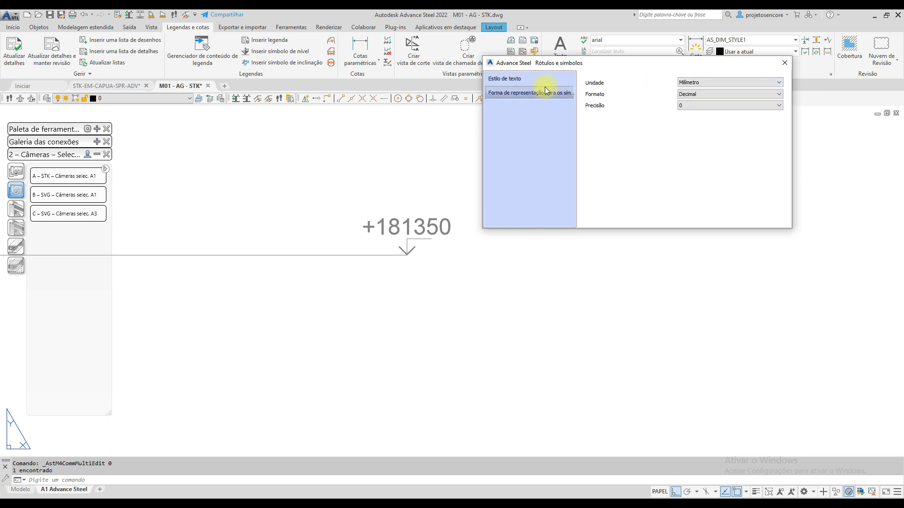
click(708, 82)
click(705, 93)
click(708, 83)
click(703, 101)
click(699, 81)
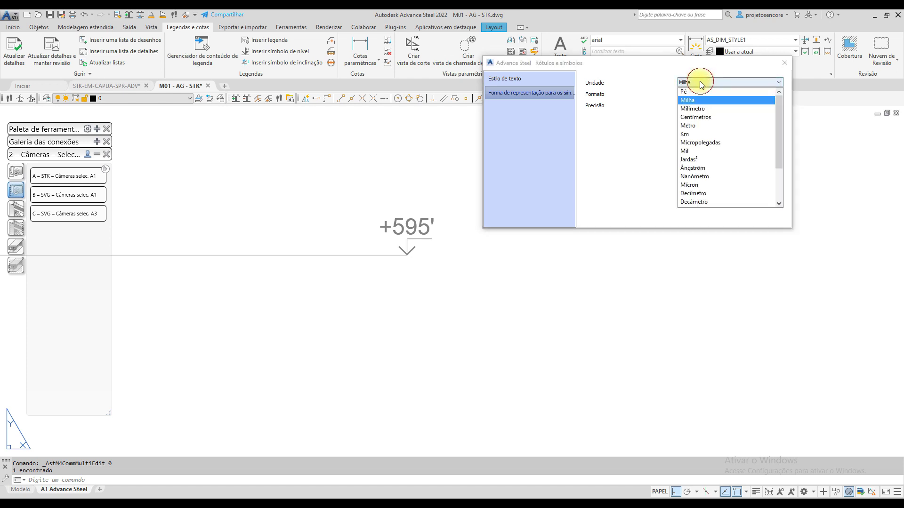
click(702, 126)
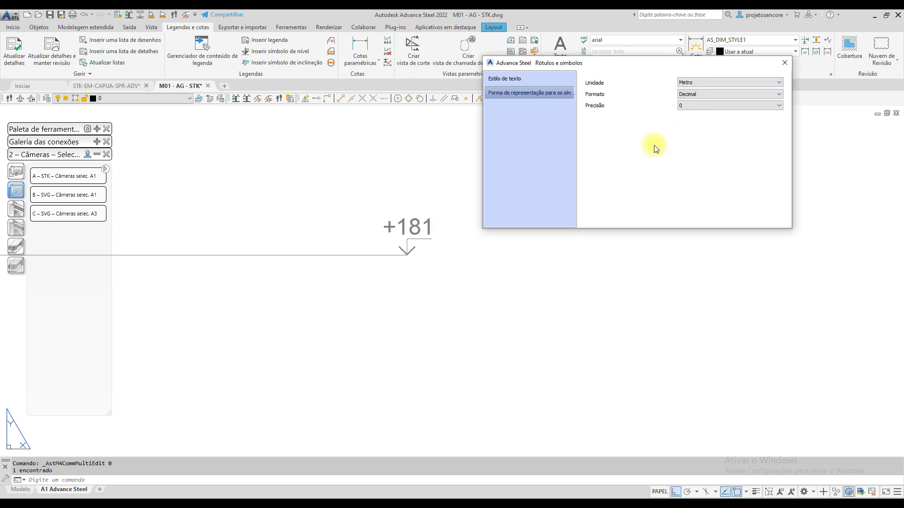
click(699, 81)
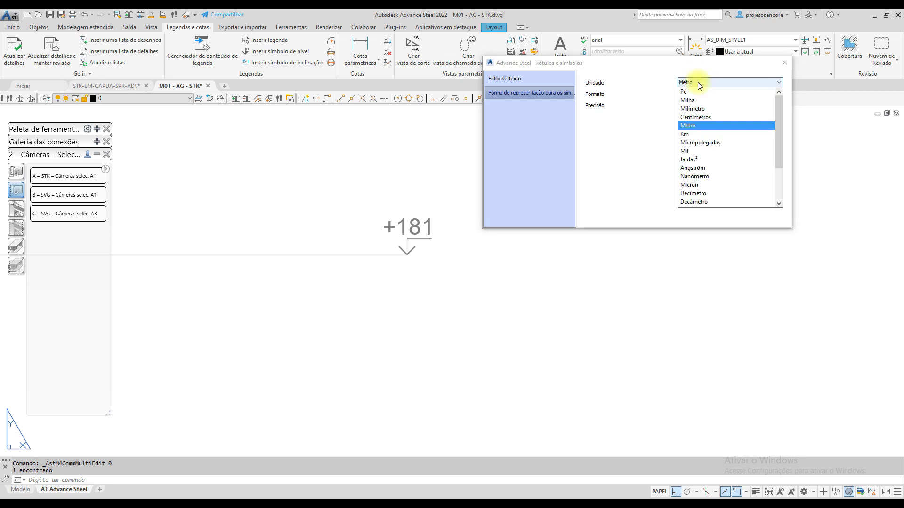
click(703, 107)
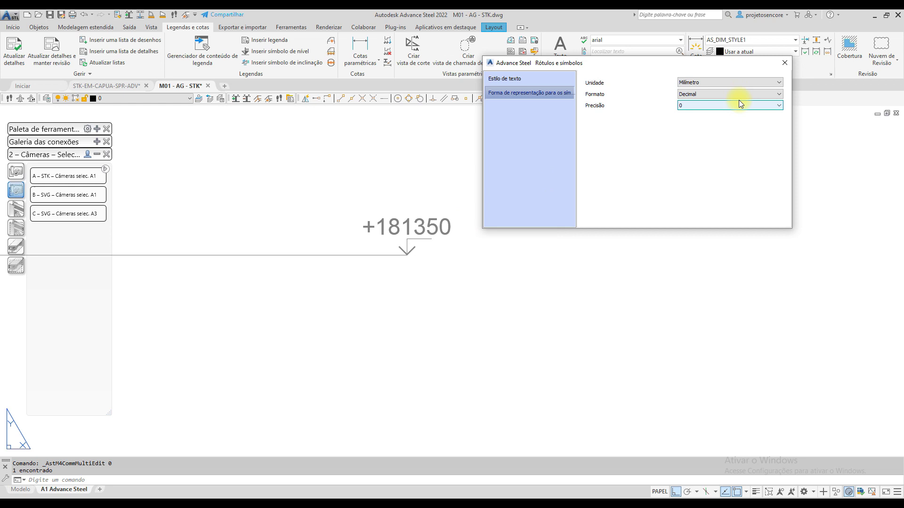
Set the level value to metres with 0.000 precision so it reads +181.350.
click(736, 84)
click(729, 125)
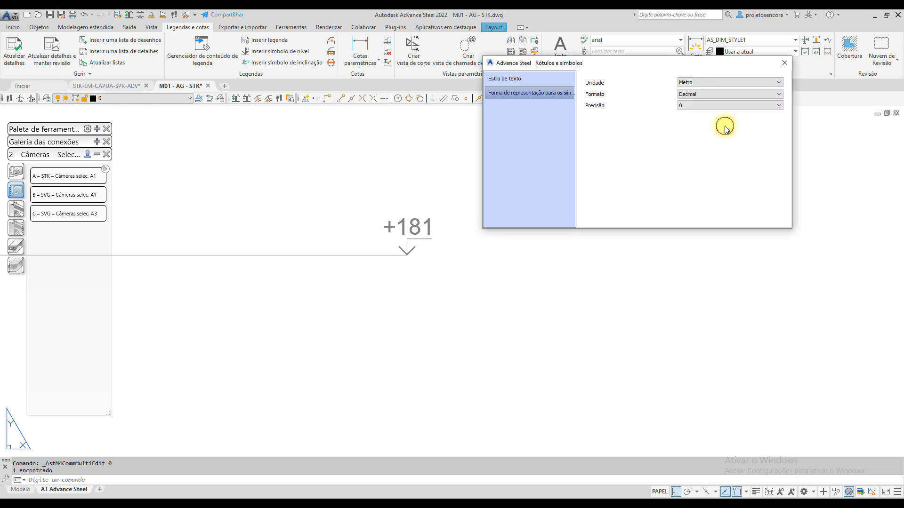
click(705, 106)
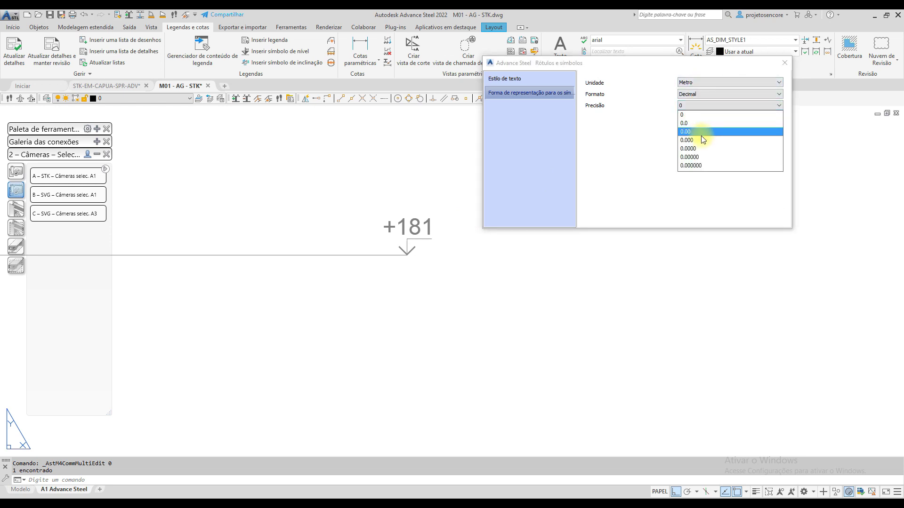
click(701, 135)
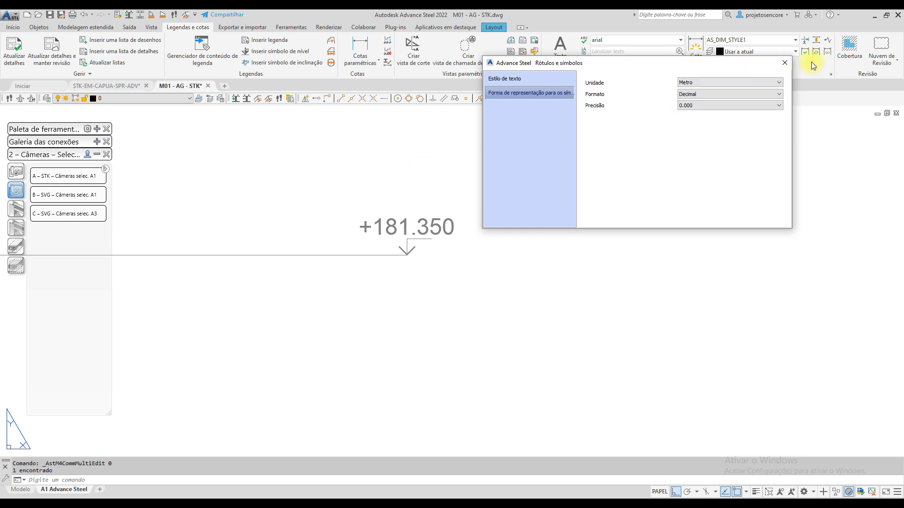
click(784, 63)
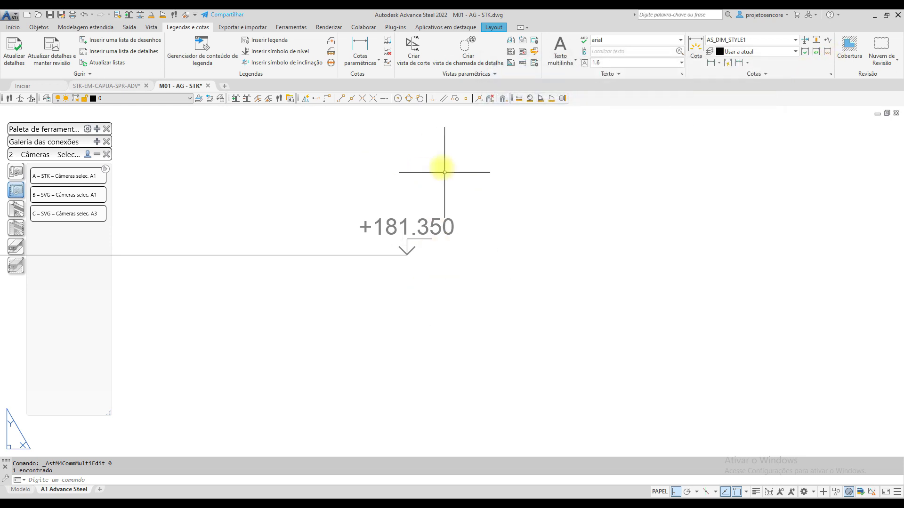
Open the level symbol's properties, leave its colour unchanged, and close the palette.
double_click(370, 225)
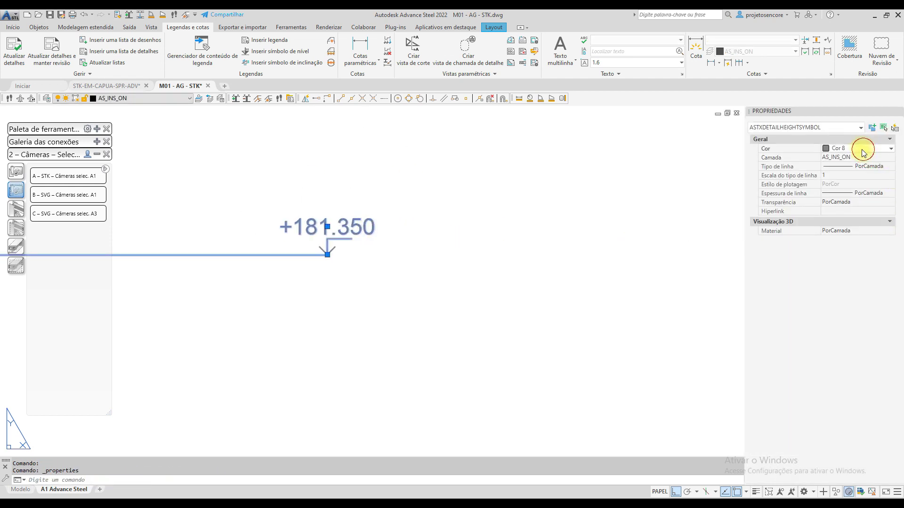
click(841, 149)
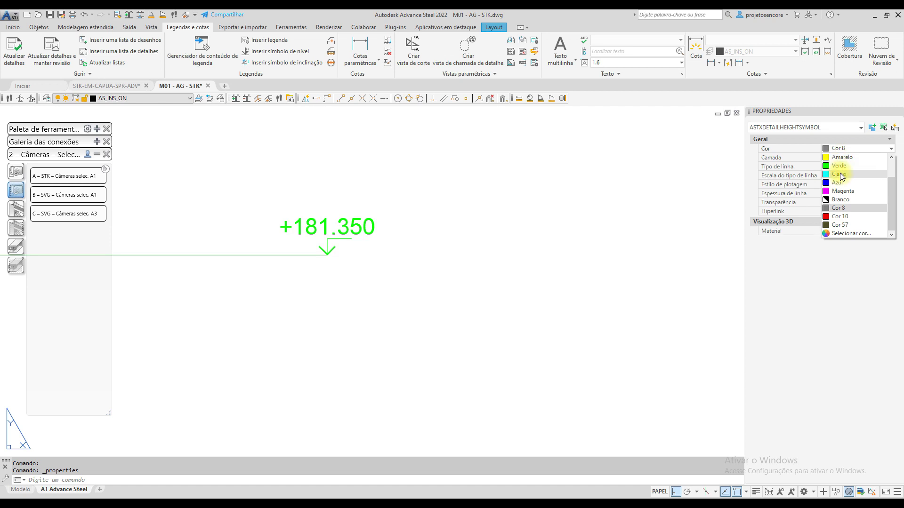
key(Escape)
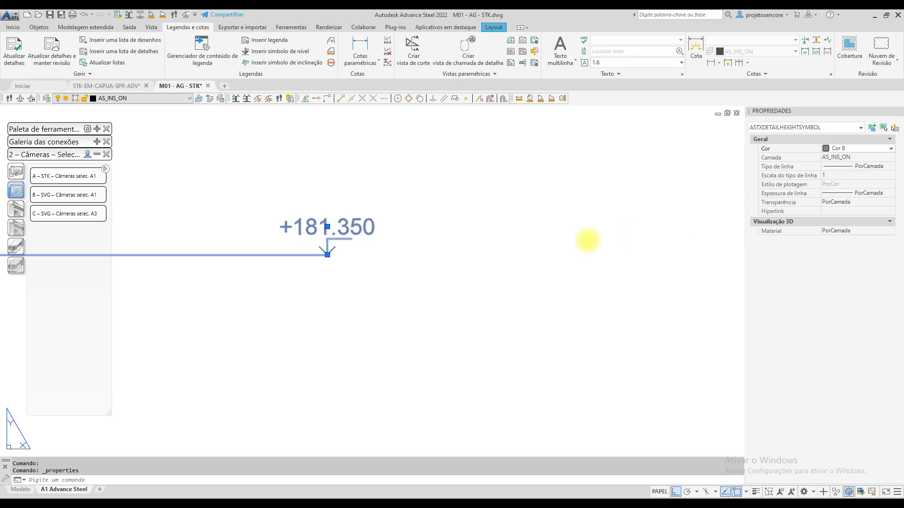
key(Escape)
scroll(407, 245, down, 6)
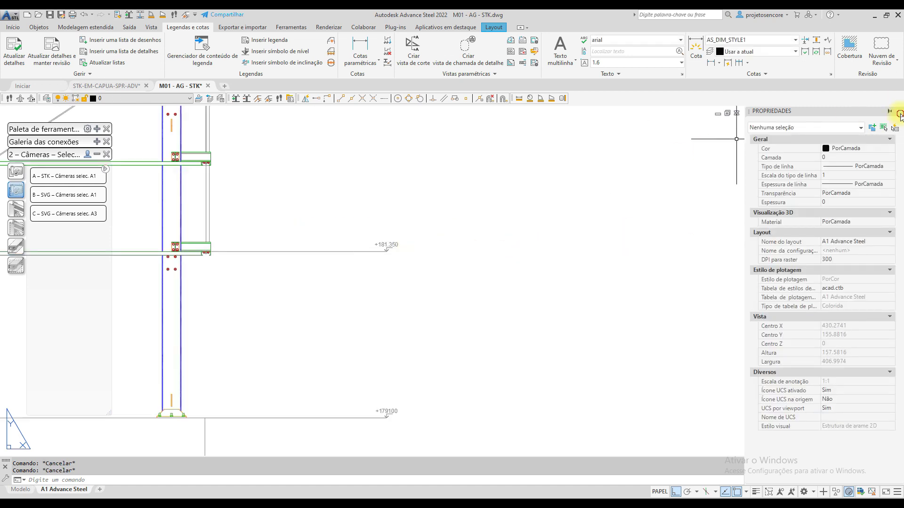
click(899, 115)
Frame the 3D project view and elevation, and start Inserir símbolo de nível.
scroll(272, 312, down, 3)
scroll(470, 262, down, 2)
scroll(431, 193, up, 2)
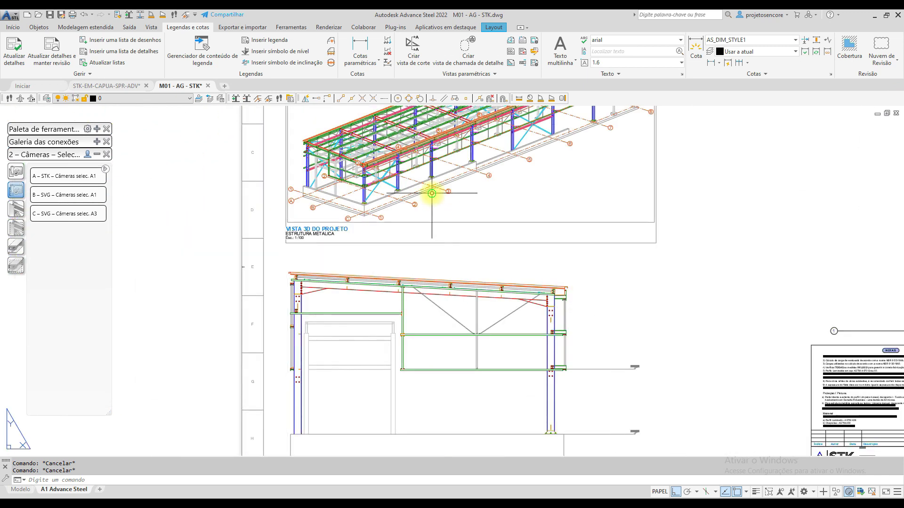
middle_drag(432, 193, 416, 256)
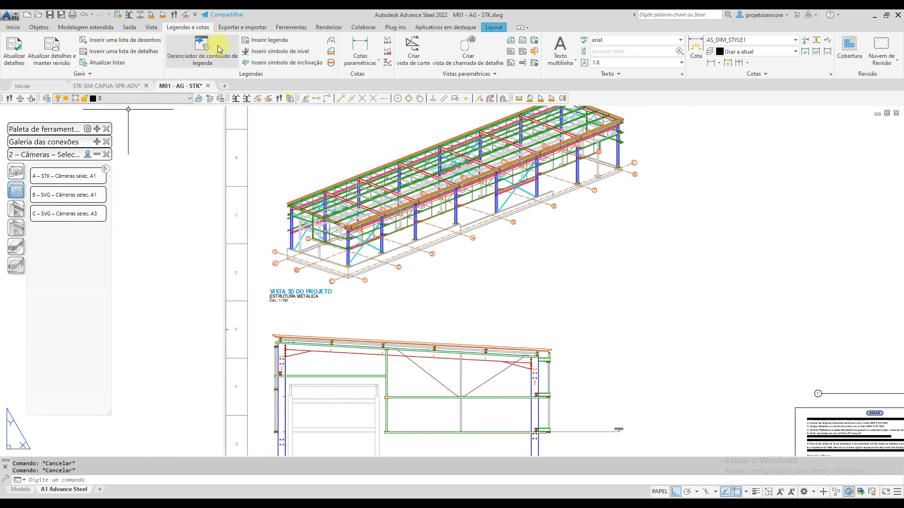
click(256, 51)
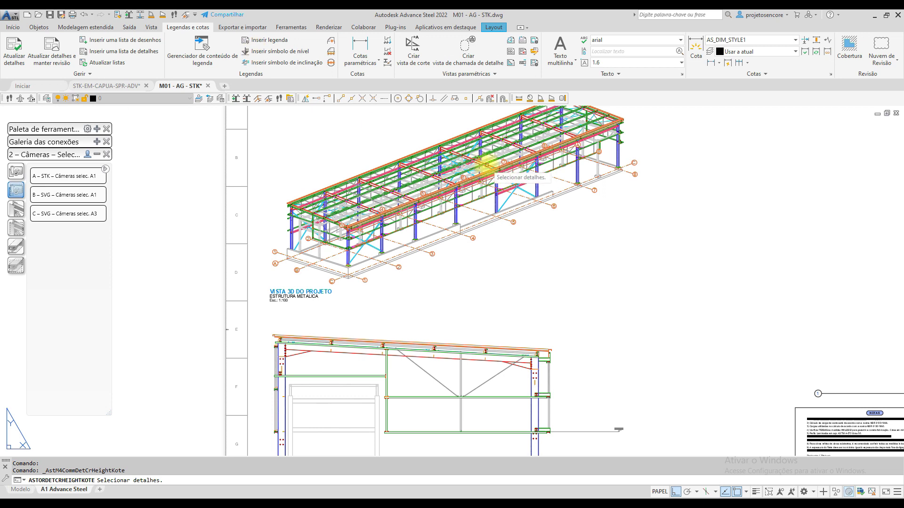
Choose the 3D project view as the detail and pan to its column base.
click(489, 168)
scroll(515, 218, up, 5)
scroll(484, 202, up, 3)
scroll(484, 202, down, 2)
mouse_move(484, 202)
middle_down()
mouse_move(614, 142)
mouse_move(541, 125)
middle_up()
scroll(640, 148, down, 3)
scroll(660, 147, up, 2)
scroll(659, 162, down, 8)
middle_drag(659, 162, 595, 58)
scroll(601, 388, up, 5)
scroll(545, 263, down, 6)
scroll(430, 216, up, 4)
scroll(323, 196, up, 5)
scroll(369, 200, up, 3)
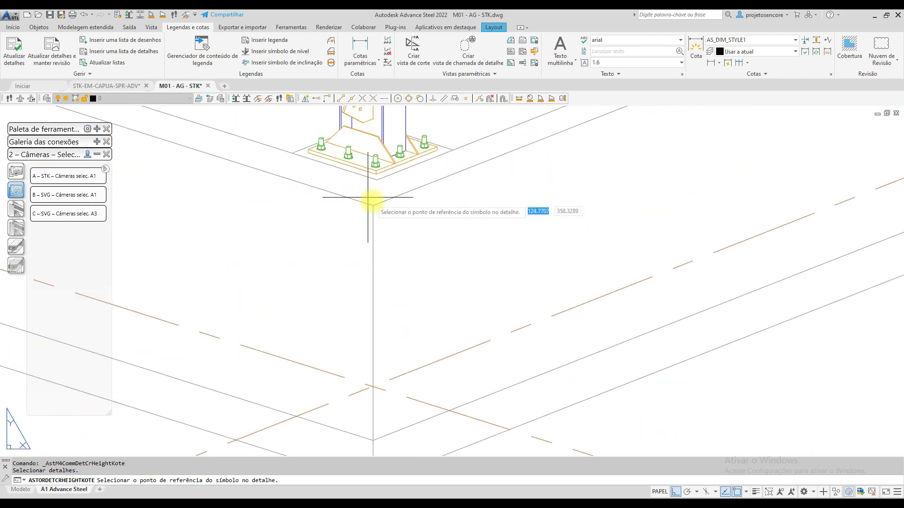
Reference the column base and place the +179100 level symbol near grid corner C/1.
click(374, 206)
scroll(373, 206, down, 4)
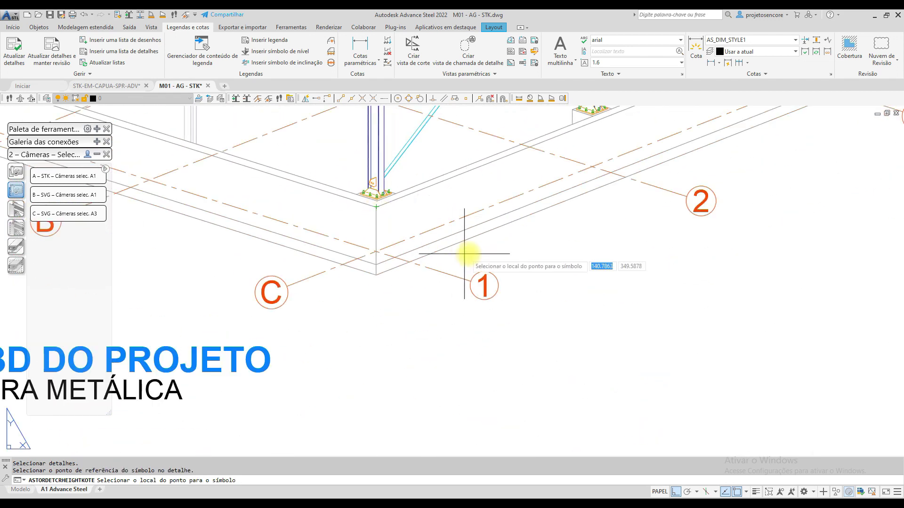
click(511, 247)
scroll(530, 208, up, 2)
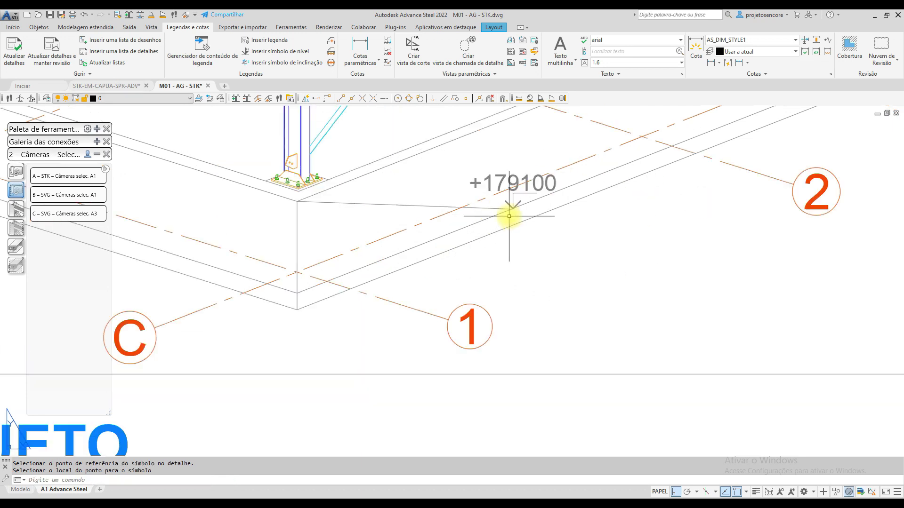
scroll(527, 204, up, 2)
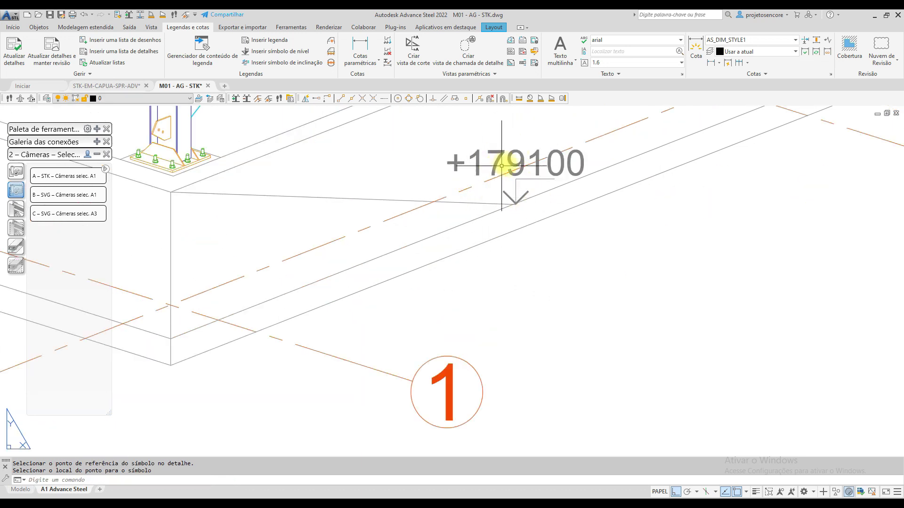
scroll(434, 160, down, 5)
scroll(583, 313, up, 4)
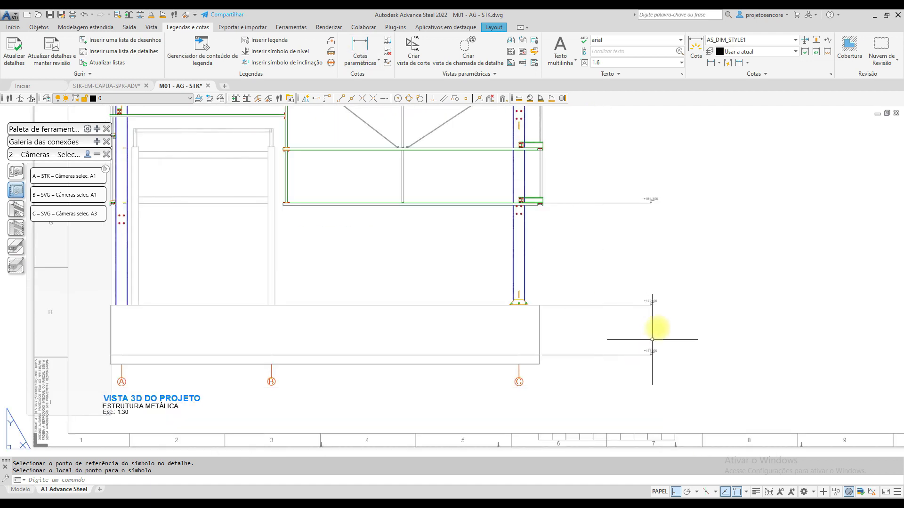
scroll(631, 332, up, 2)
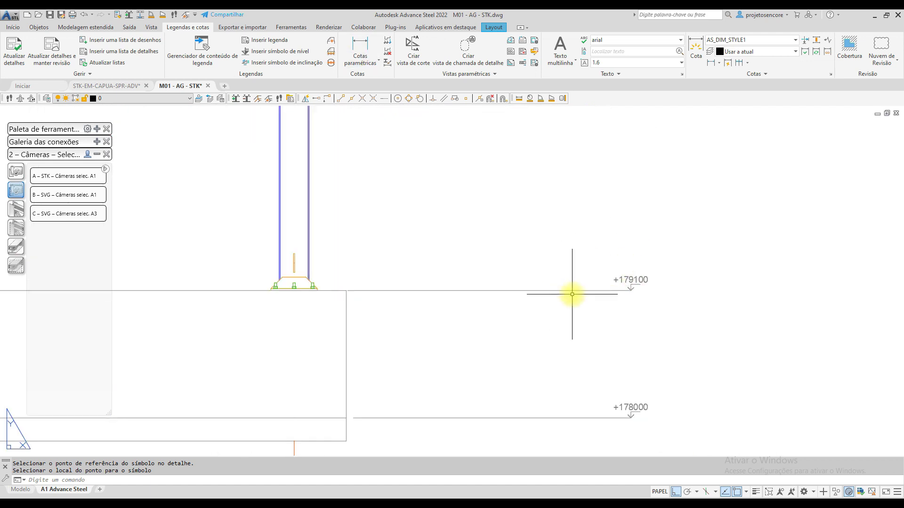
scroll(575, 293, down, 3)
scroll(549, 274, down, 2)
scroll(426, 271, up, 5)
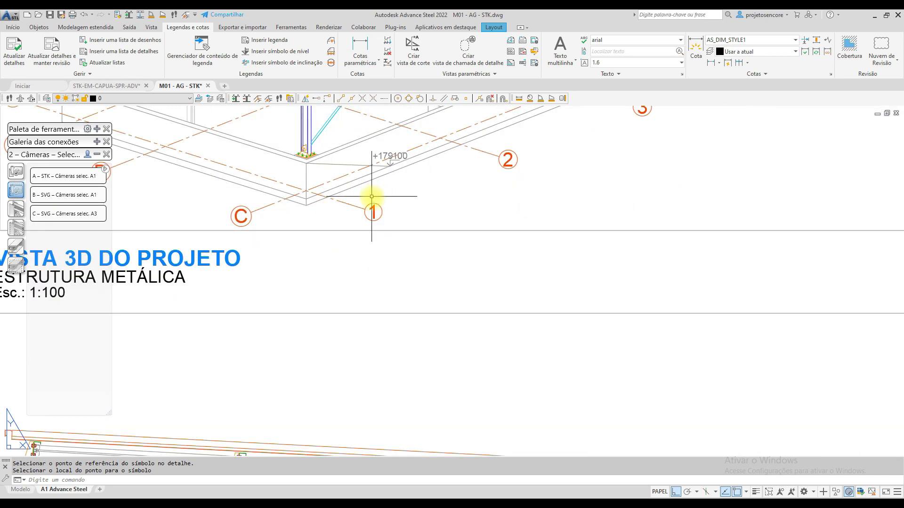
scroll(323, 141, up, 4)
scroll(351, 244, down, 2)
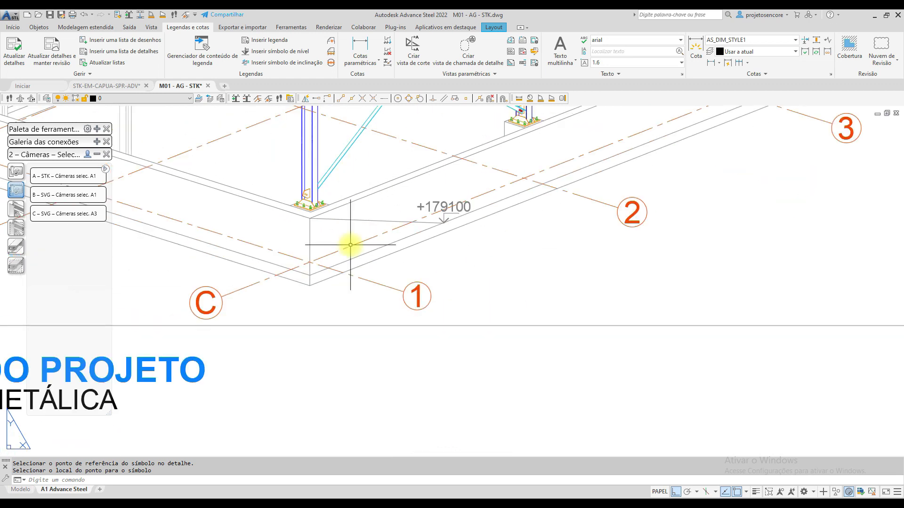
Place another +179100 level symbol in the 3D view, referenced at the corner column base.
click(282, 52)
scroll(302, 203, down, 3)
scroll(318, 202, up, 5)
click(310, 211)
click(301, 206)
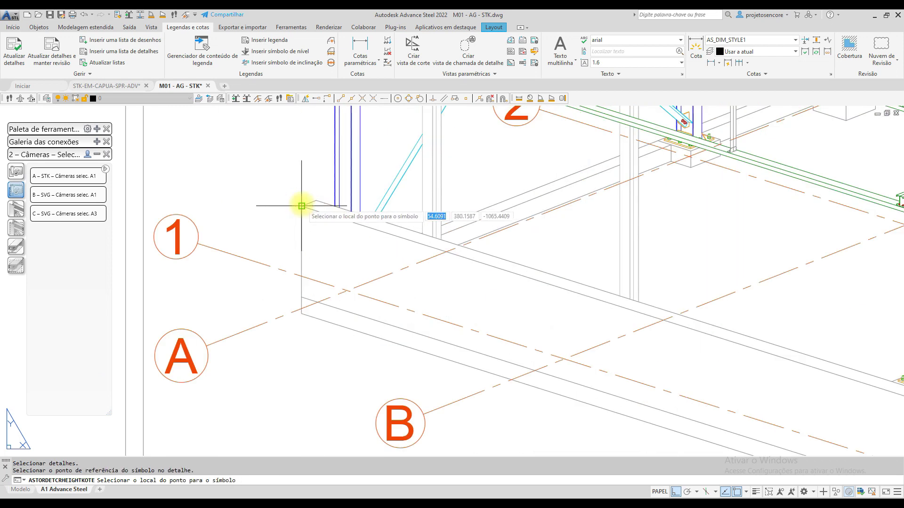
click(302, 206)
scroll(300, 202, up, 5)
scroll(301, 193, down, 2)
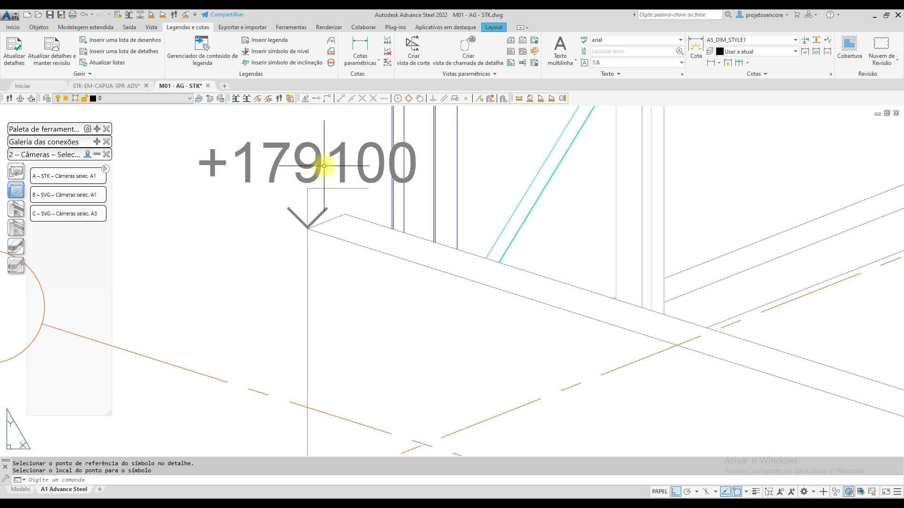
scroll(293, 209, down, 5)
scroll(308, 217, down, 3)
scroll(475, 242, up, 6)
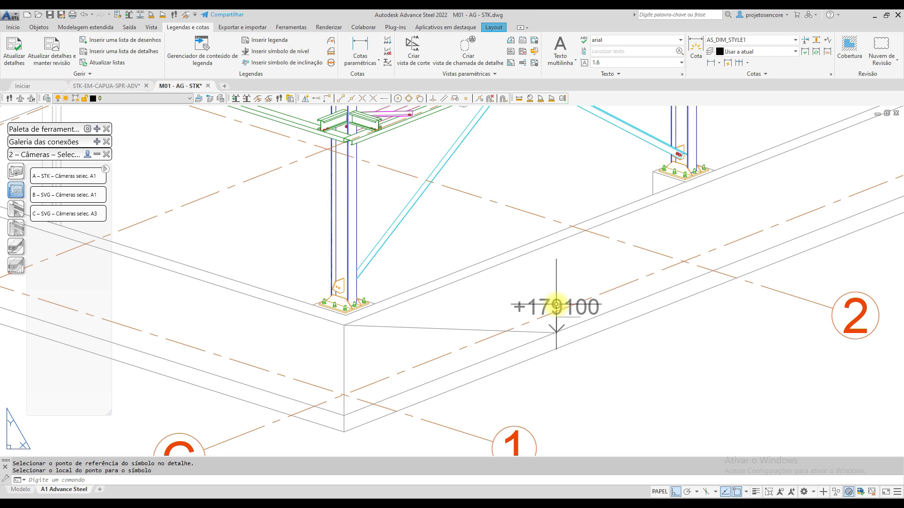
click(556, 305)
Finish the symbol and select all similar level symbols, excluding those in the elevation.
click(528, 285)
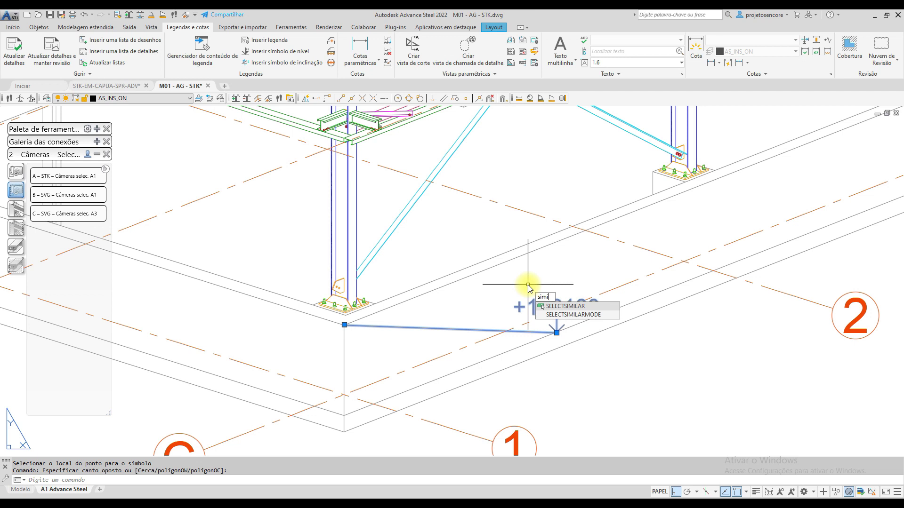
key(Return)
scroll(527, 284, down, 5)
scroll(396, 252, down, 2)
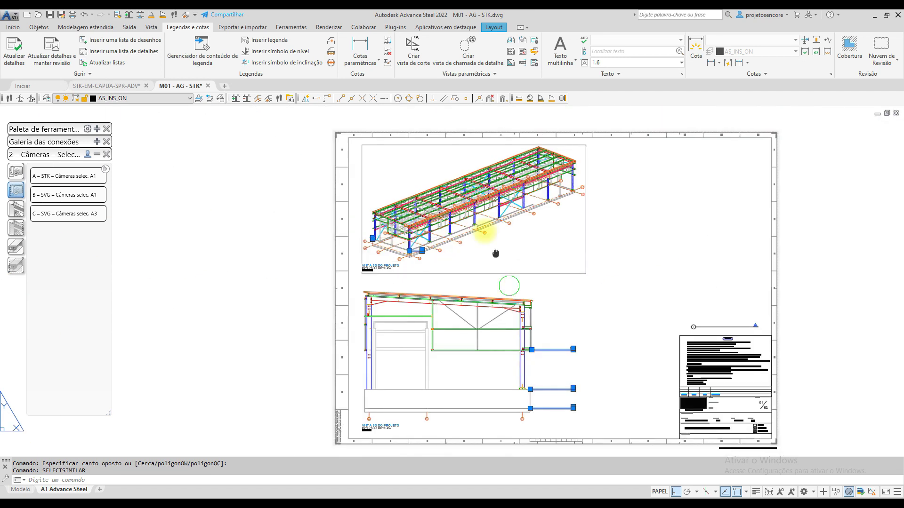
scroll(330, 226, up, 1)
scroll(280, 195, up, 1)
click(234, 180)
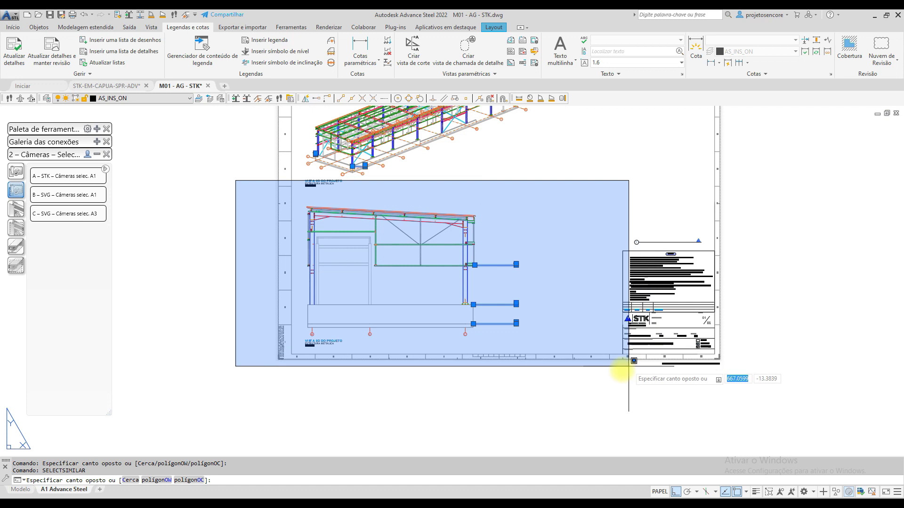
click(616, 391)
scroll(376, 173, up, 3)
scroll(333, 125, up, 2)
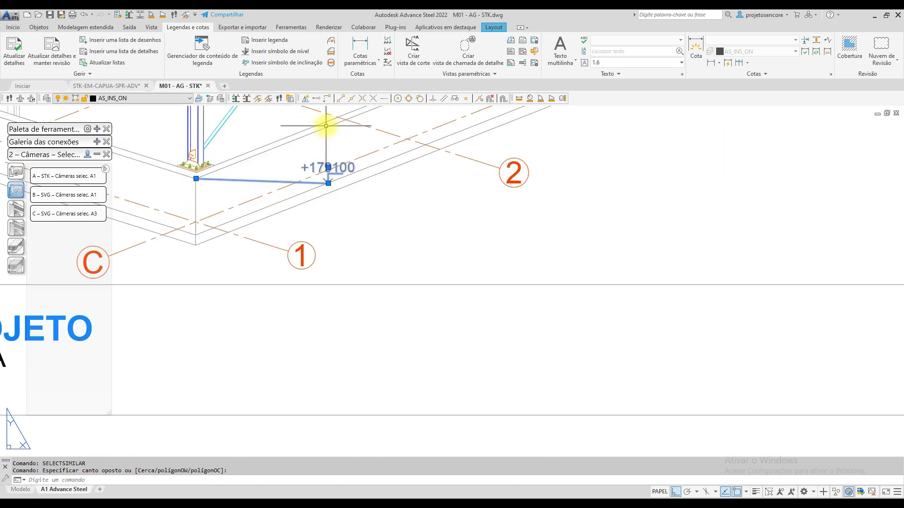
scroll(337, 191, up, 2)
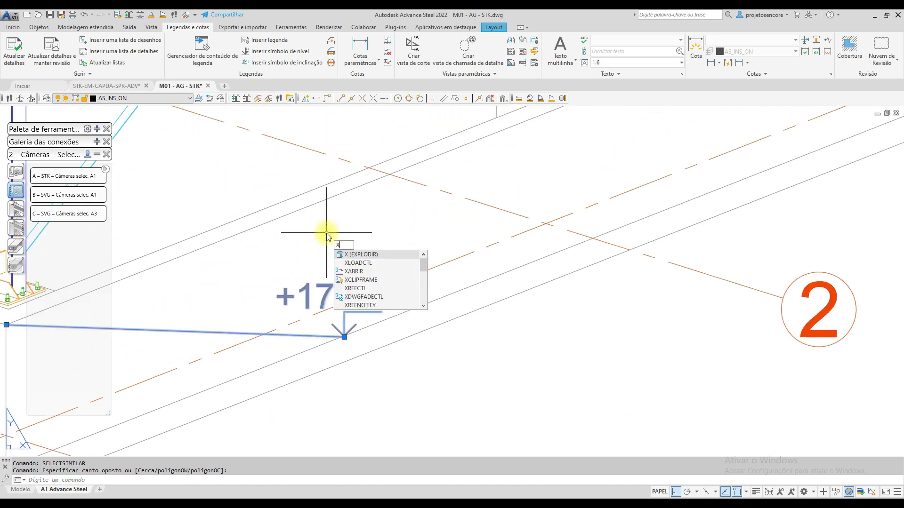
Explode the selected level symbols, then undo the explode with Ctrl+Z.
key(Return)
click(329, 286)
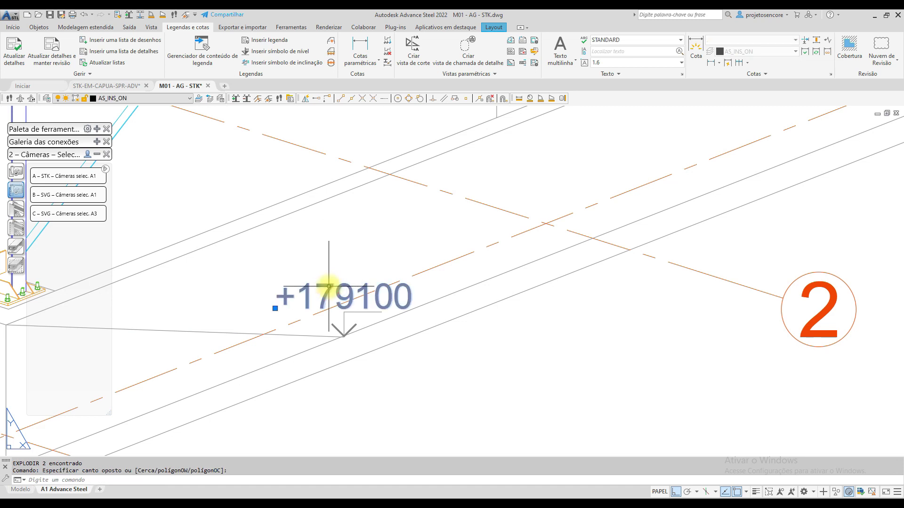
key(Escape)
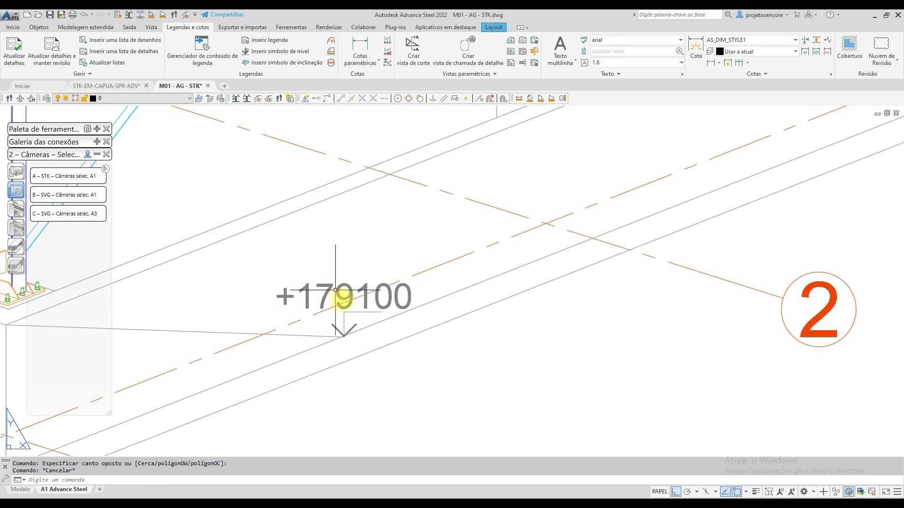
key(ctrl+z)
key(ctrl+z)
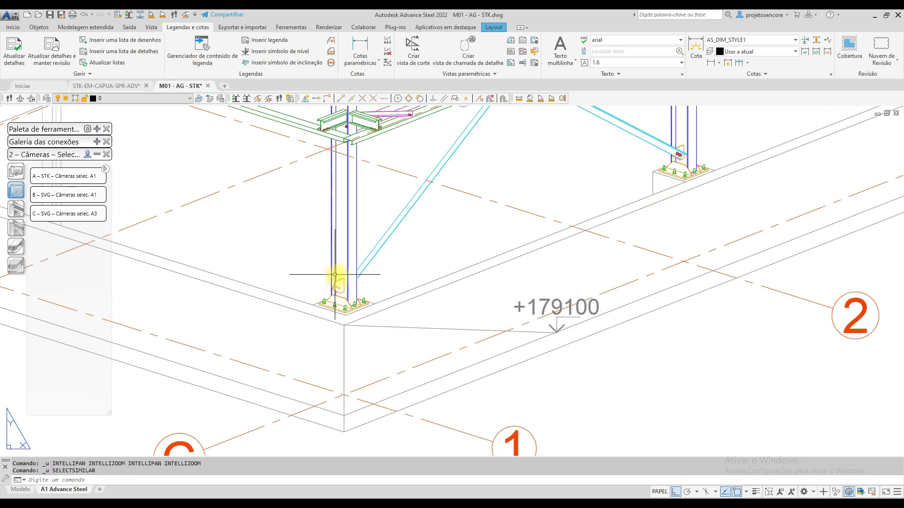
click(581, 306)
key(Escape)
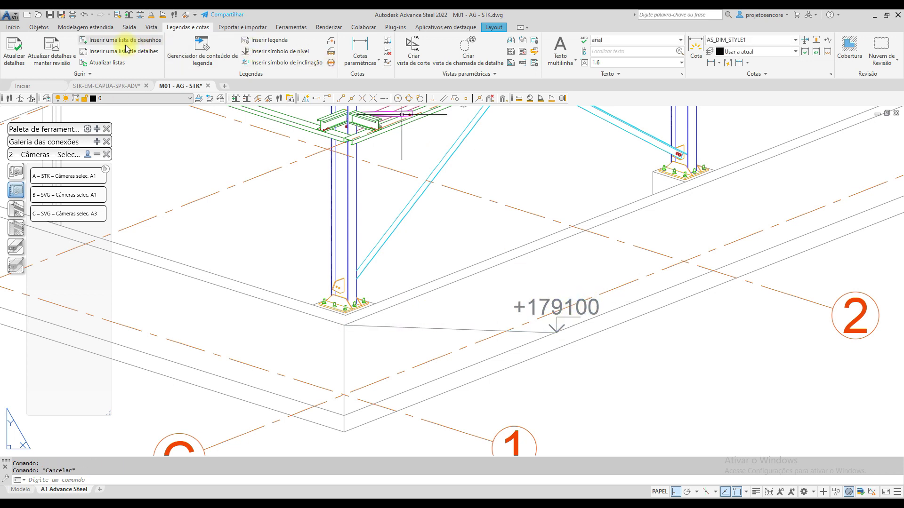
Refresh the 3D project view with Atualizar detalhes and check its +179100 marks.
click(14, 51)
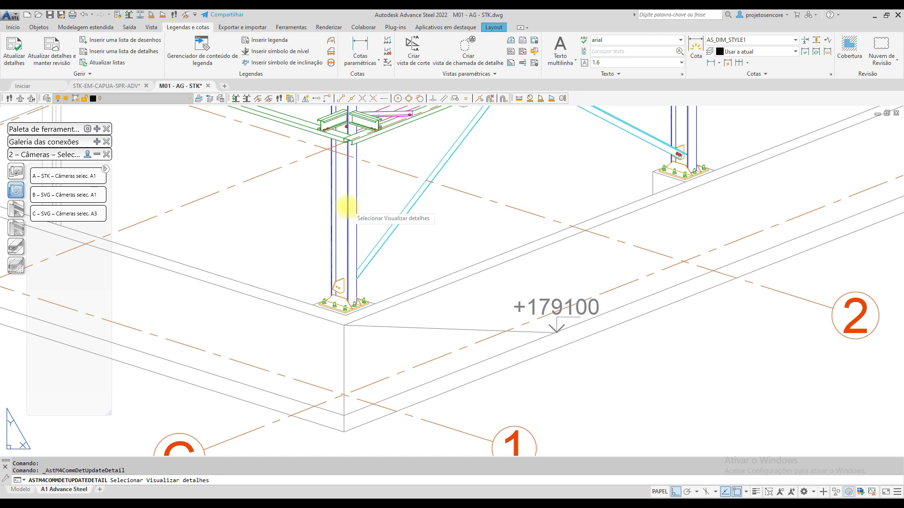
click(346, 207)
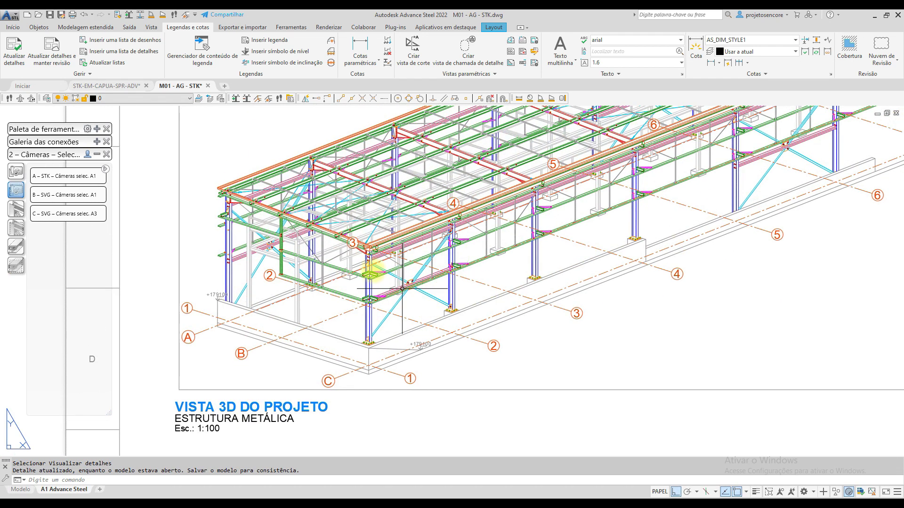
scroll(239, 293, up, 4)
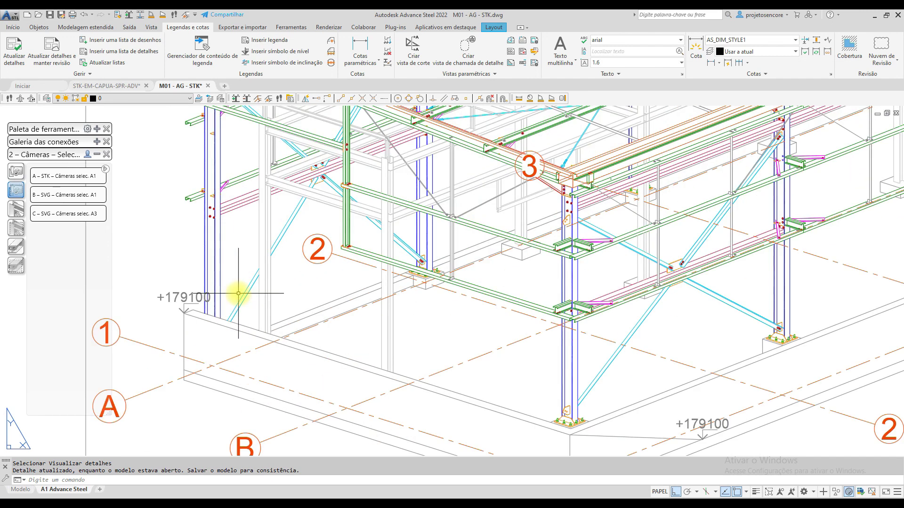
scroll(239, 293, down, 2)
scroll(238, 294, down, 2)
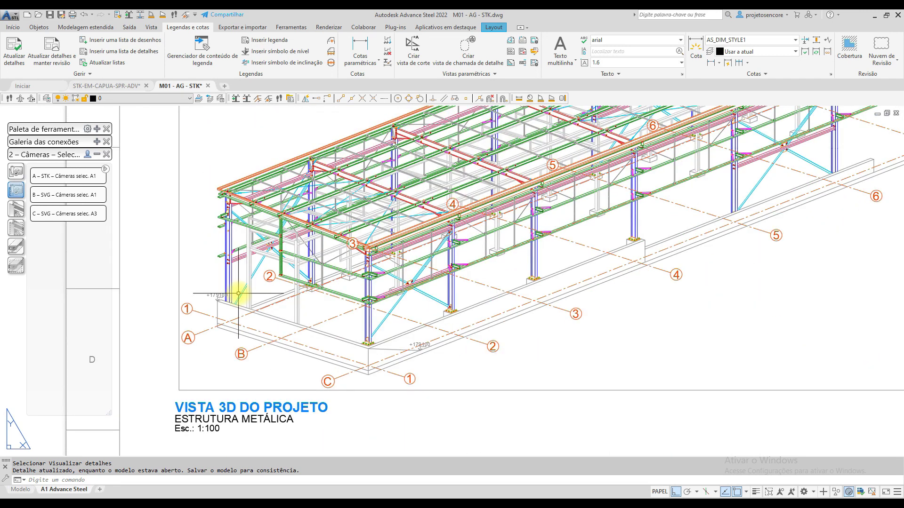
middle_drag(241, 293, 214, 259)
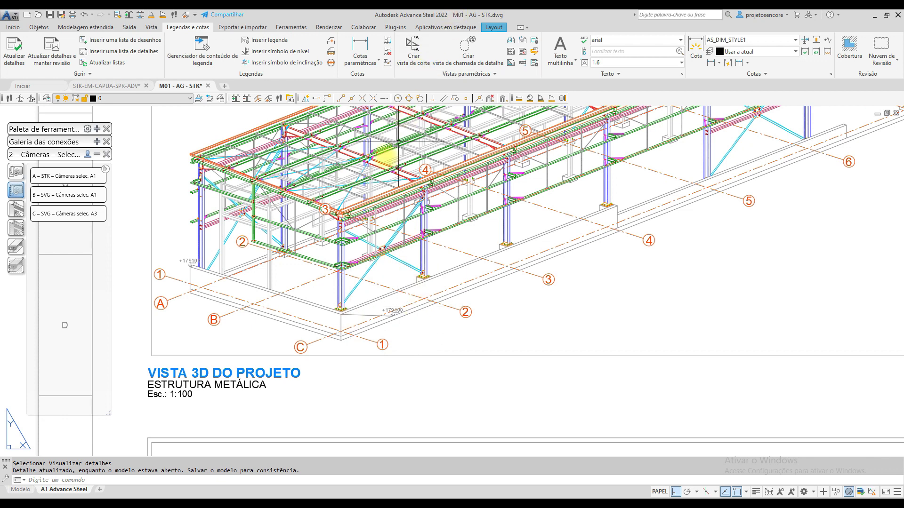
scroll(332, 210, down, 4)
click(131, 91)
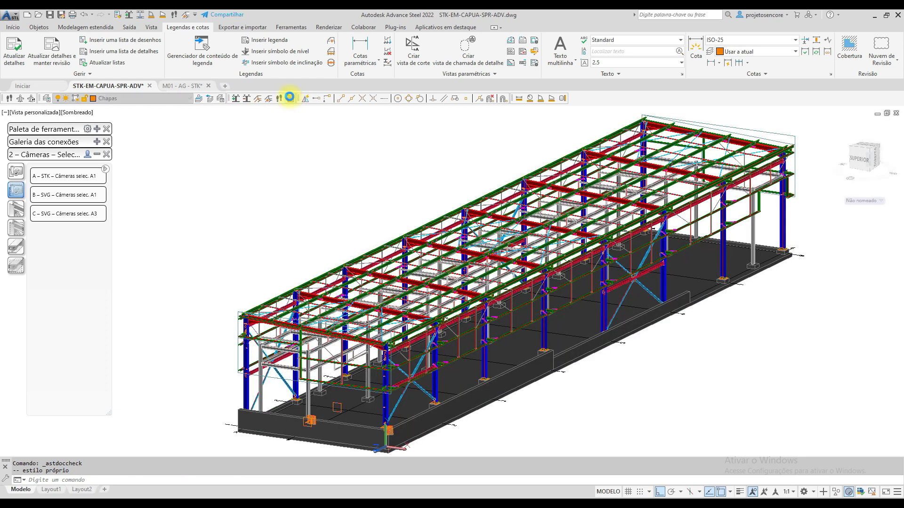
click(520, 286)
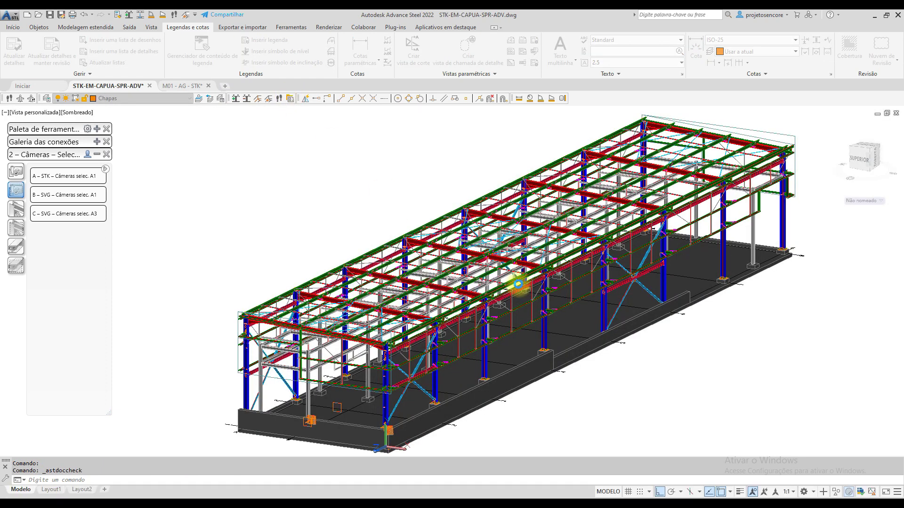
right_click(180, 149)
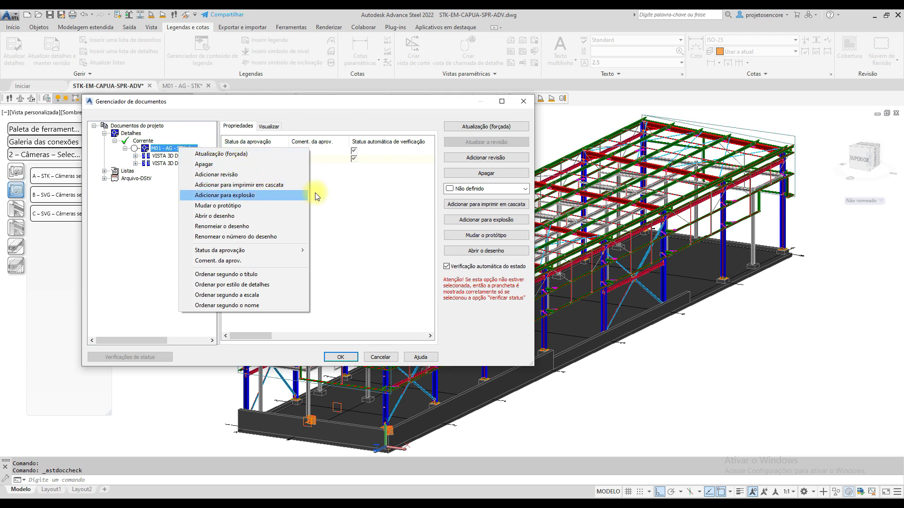
click(455, 146)
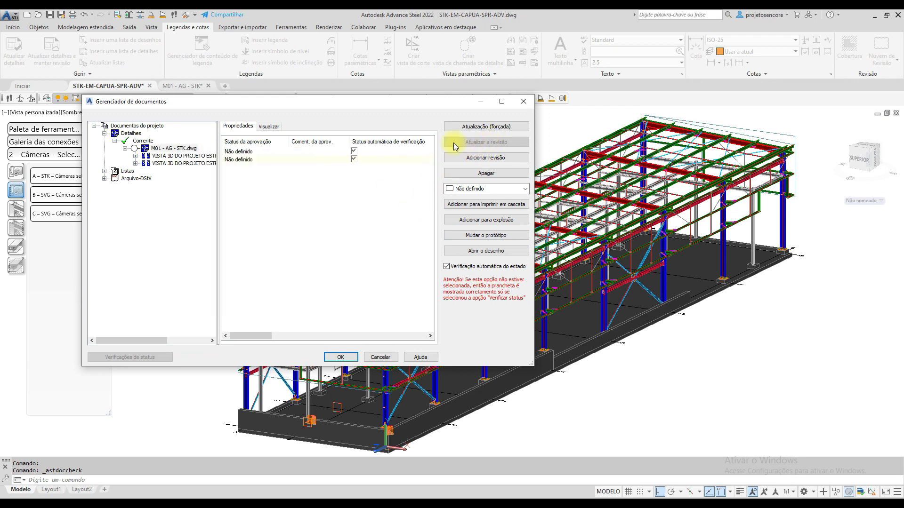
On sheet M01, select all +179100 level symbols except those in the elevation.
click(185, 88)
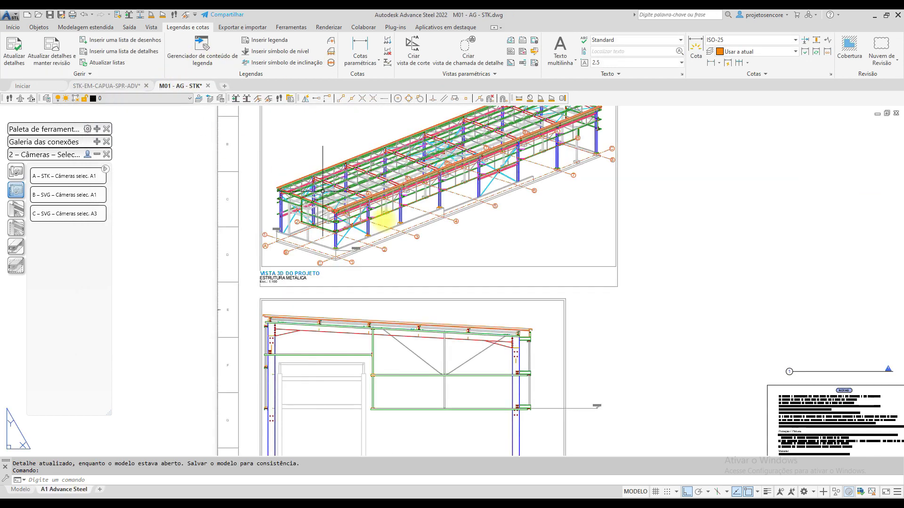
scroll(403, 222, up, 5)
scroll(302, 292, up, 4)
scroll(234, 281, up, 3)
click(215, 291)
key(Return)
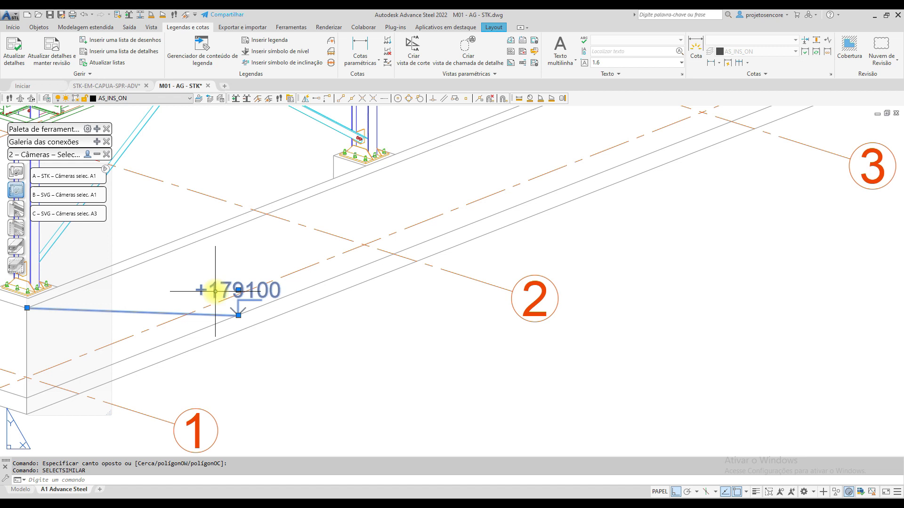
scroll(220, 294, down, 5)
scroll(283, 238, down, 2)
scroll(293, 171, down, 2)
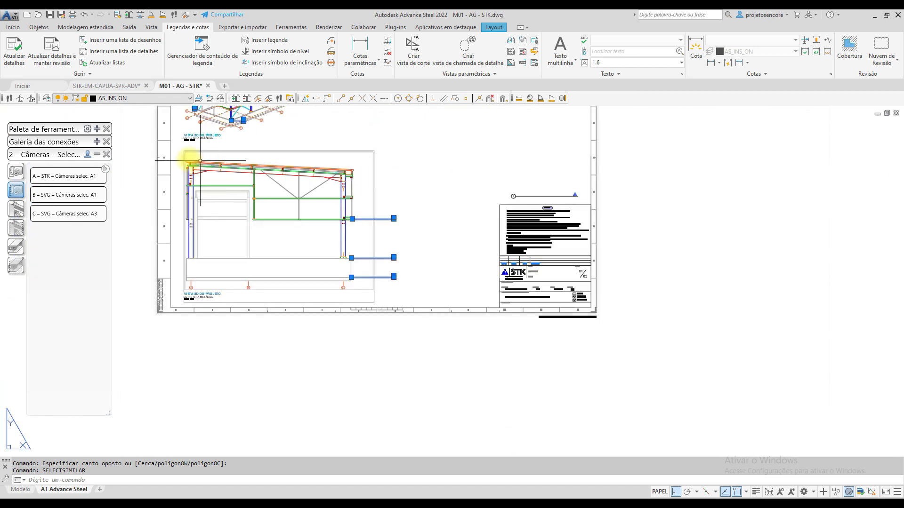
click(148, 144)
click(468, 314)
scroll(376, 241, up, 6)
scroll(375, 240, up, 4)
Explode the selected level symbols into text and verify the +179100 text is editable.
key(Return)
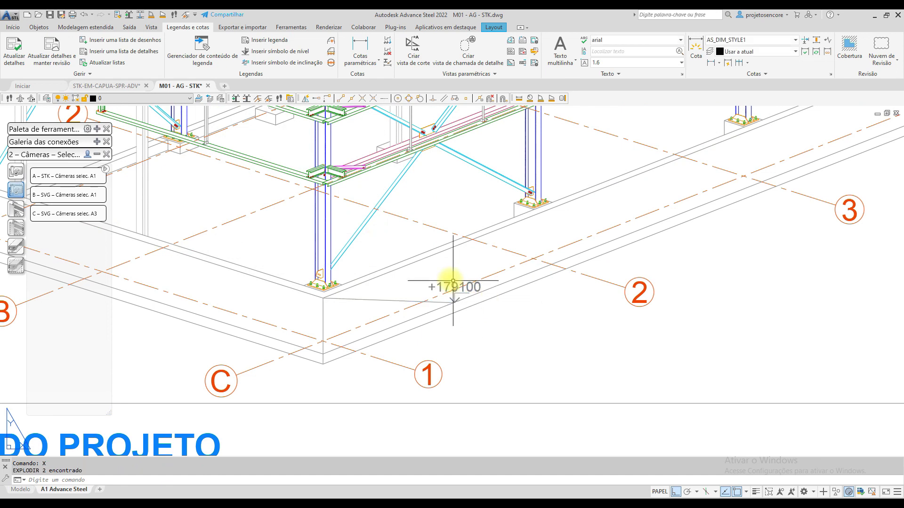
scroll(451, 286, up, 5)
double_click(472, 294)
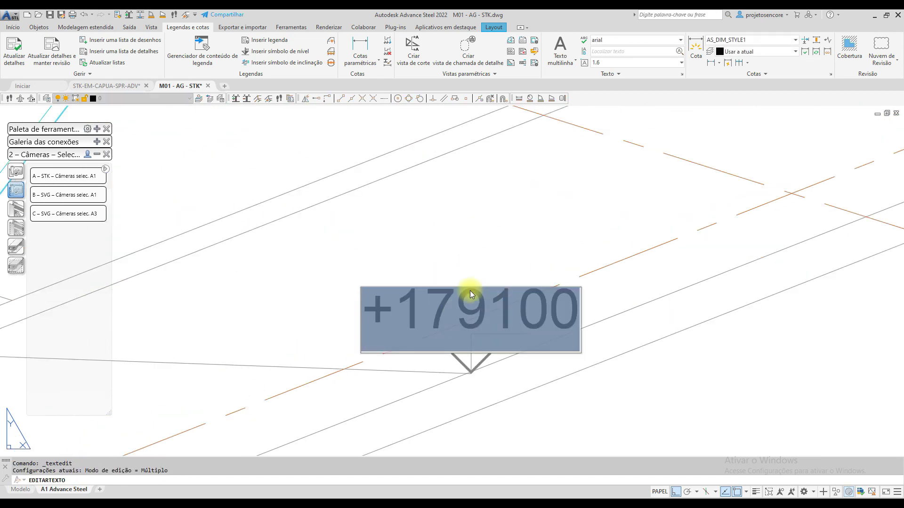
key(Escape)
key(Escape)
scroll(394, 276, down, 5)
scroll(381, 262, down, 3)
scroll(557, 247, down, 2)
scroll(483, 224, down, 1)
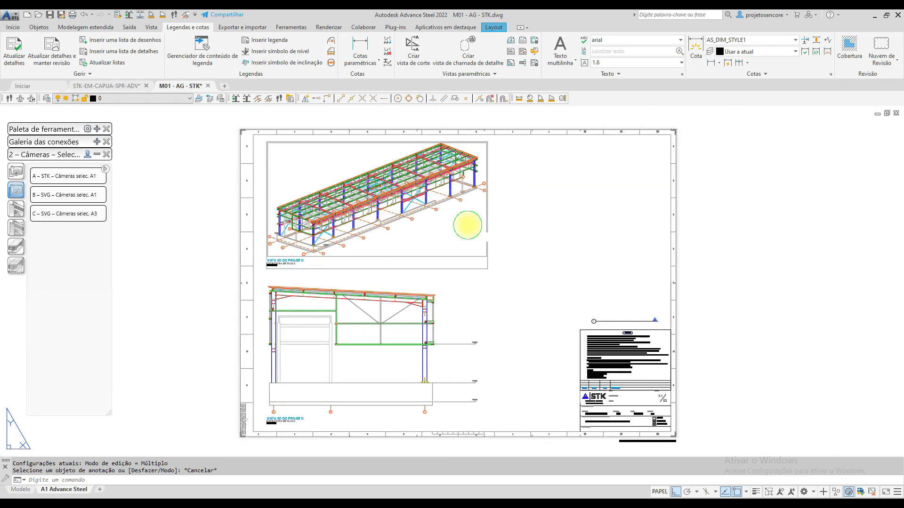
Zoom to the sheet extents and switch to the STK-EM-CAPUA-SPR-ADV model drawing.
middle_click(468, 225)
middle_click(468, 226)
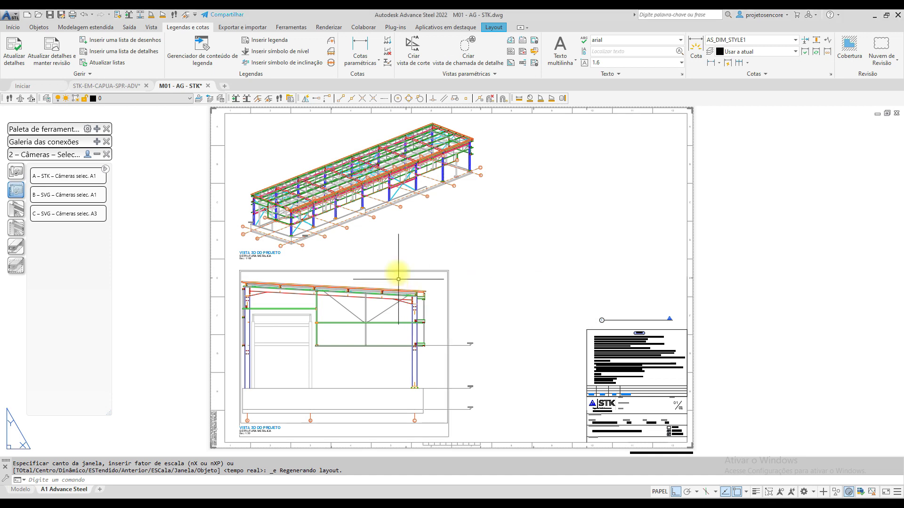
click(123, 86)
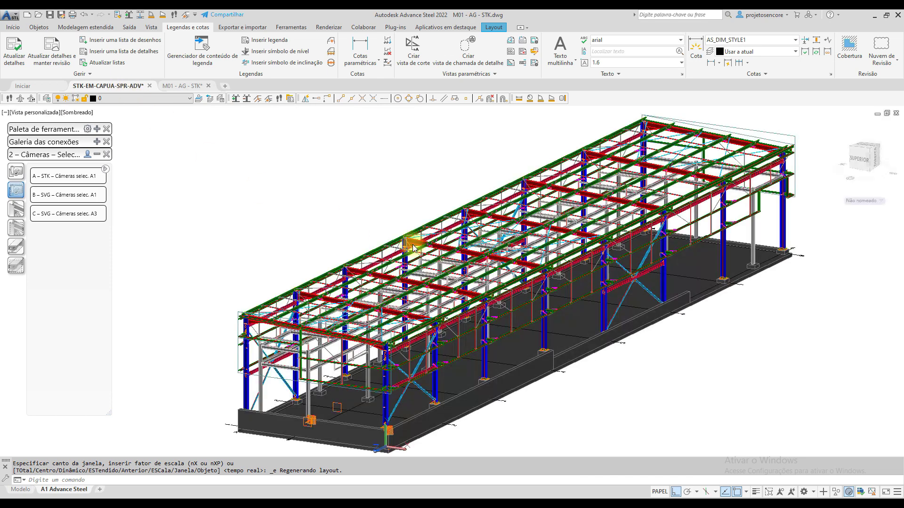
mouse_move(325, 241)
shift+middle_down()
mouse_move(363, 252)
mouse_move(272, 250)
mouse_move(263, 218)
mouse_move(333, 207)
mouse_move(418, 216)
mouse_move(460, 232)
mouse_move(403, 238)
mouse_move(555, 249)
shift+middle_up()
right_click(555, 248)
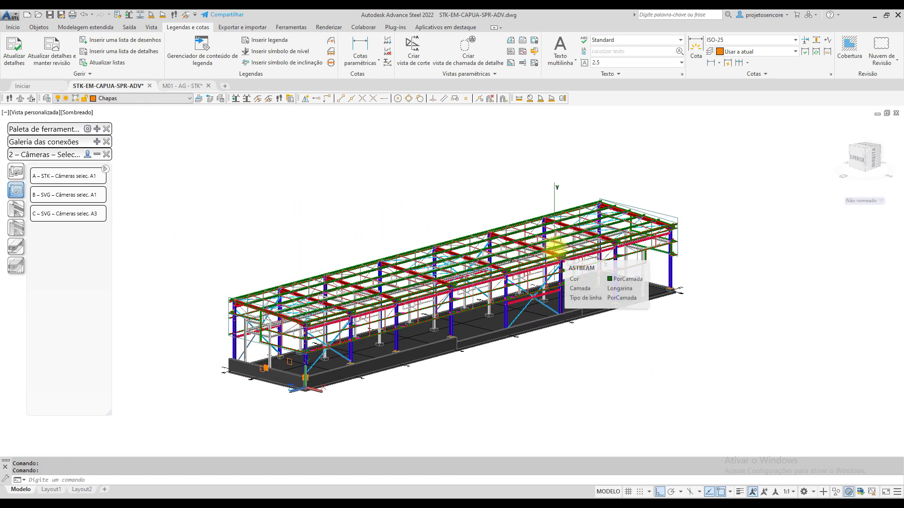
click(551, 252)
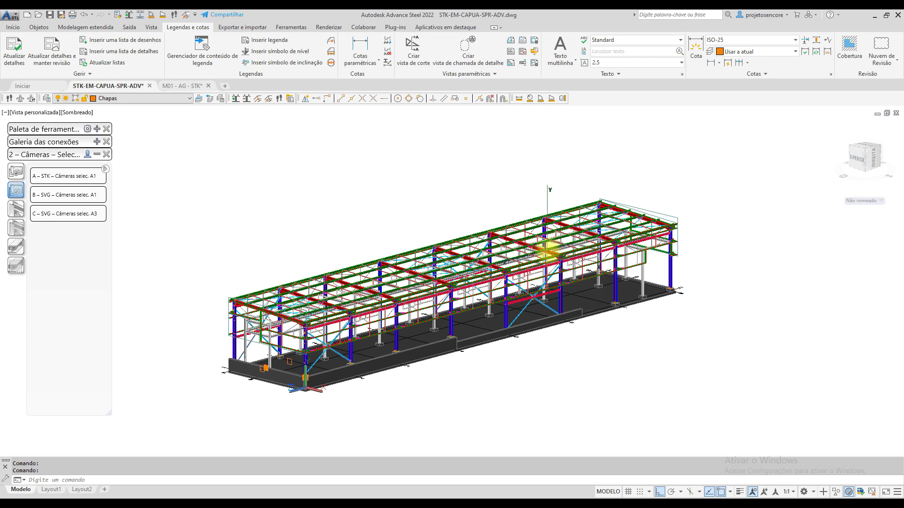
right_click(548, 249)
click(551, 252)
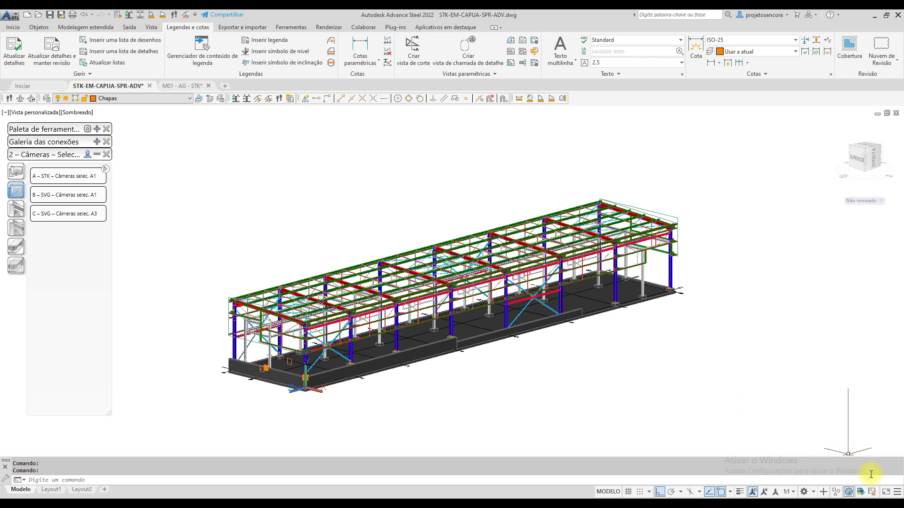